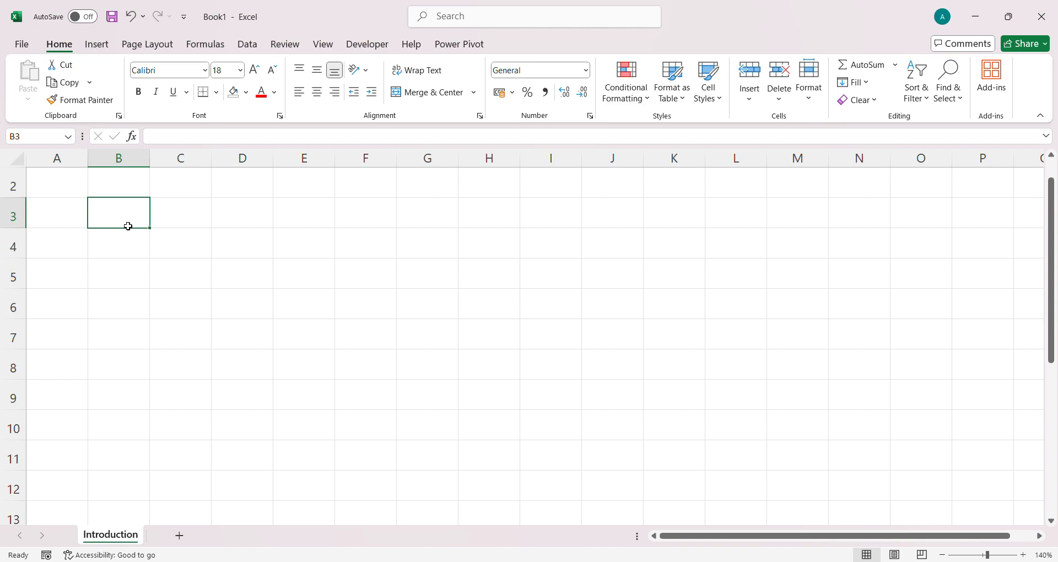
Enter the numbers 25, 36 and 42 in cells B3 to B5
type("25")
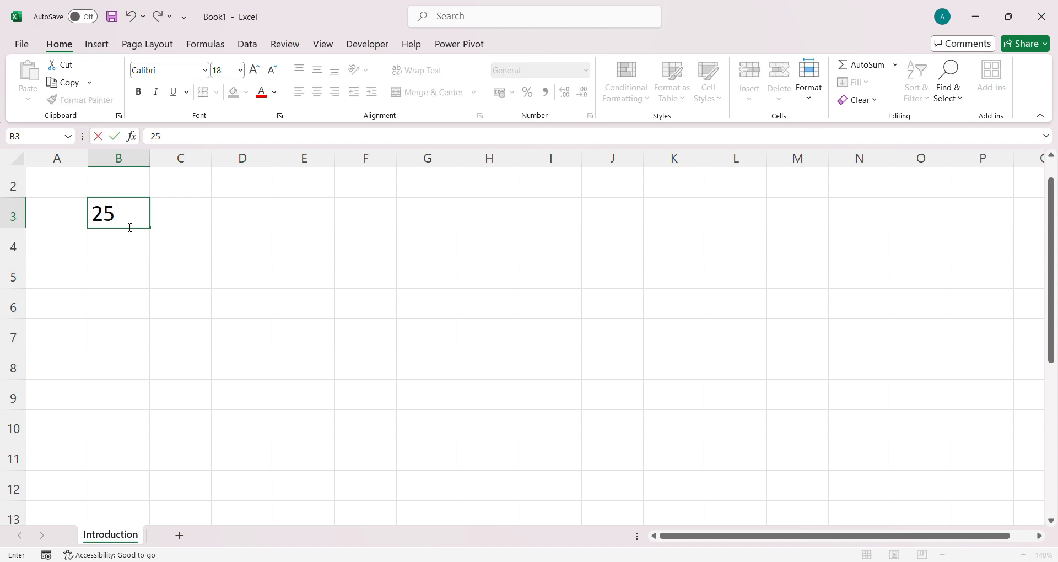
key("Return")
type("36")
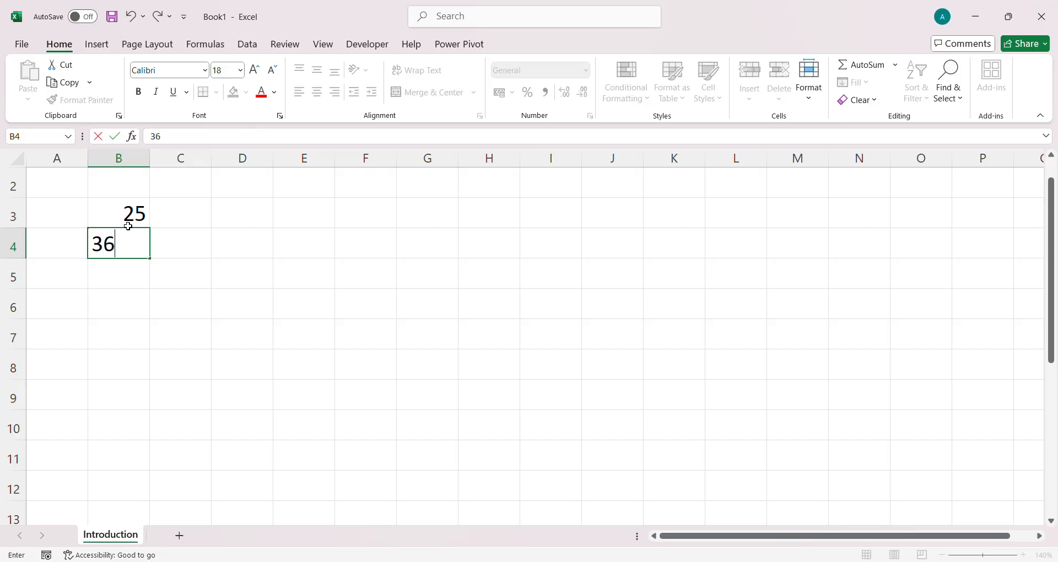
key("Return")
type("42")
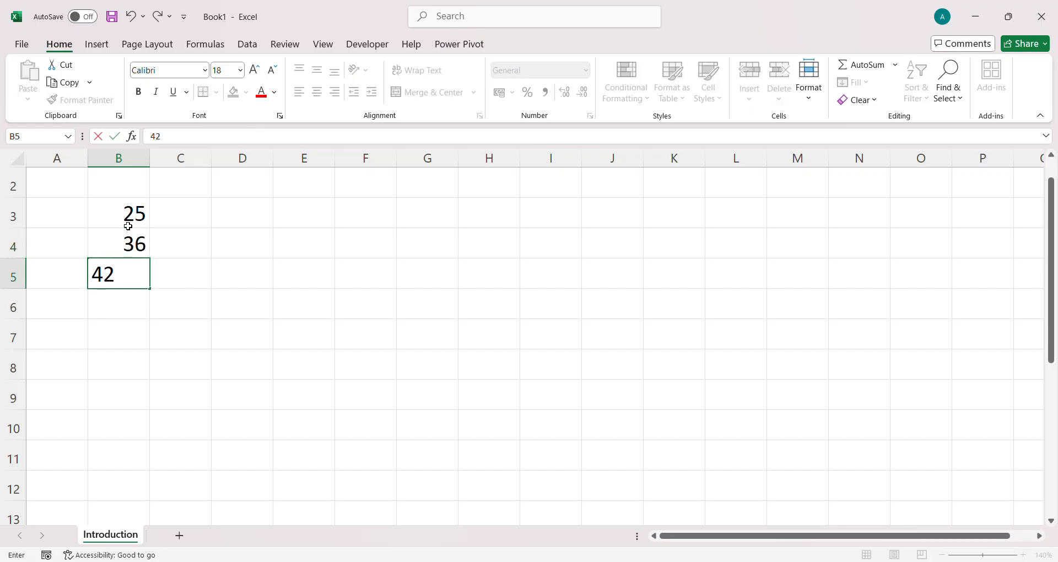
key("Return")
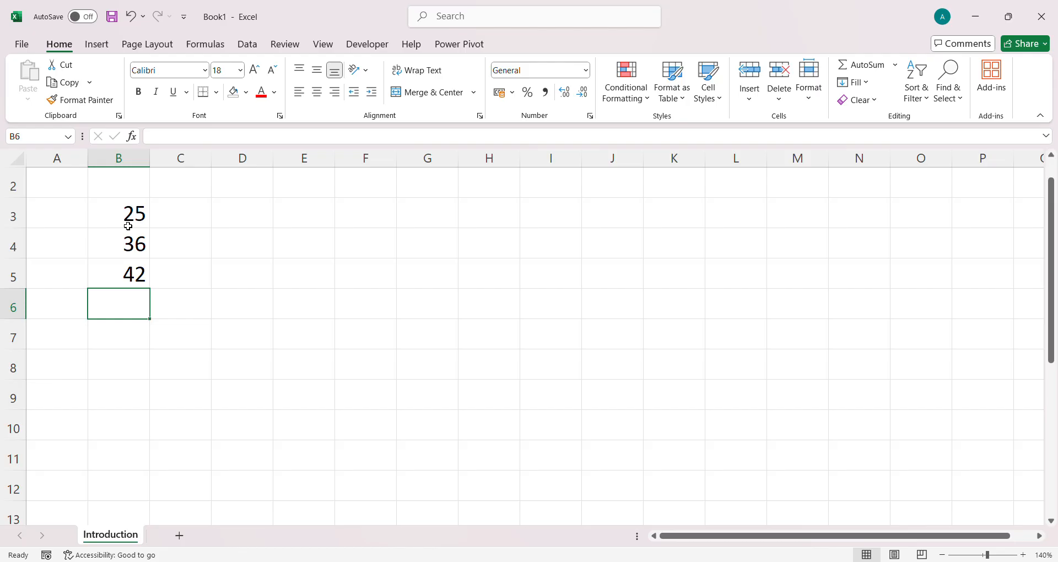
left_click(166, 212)
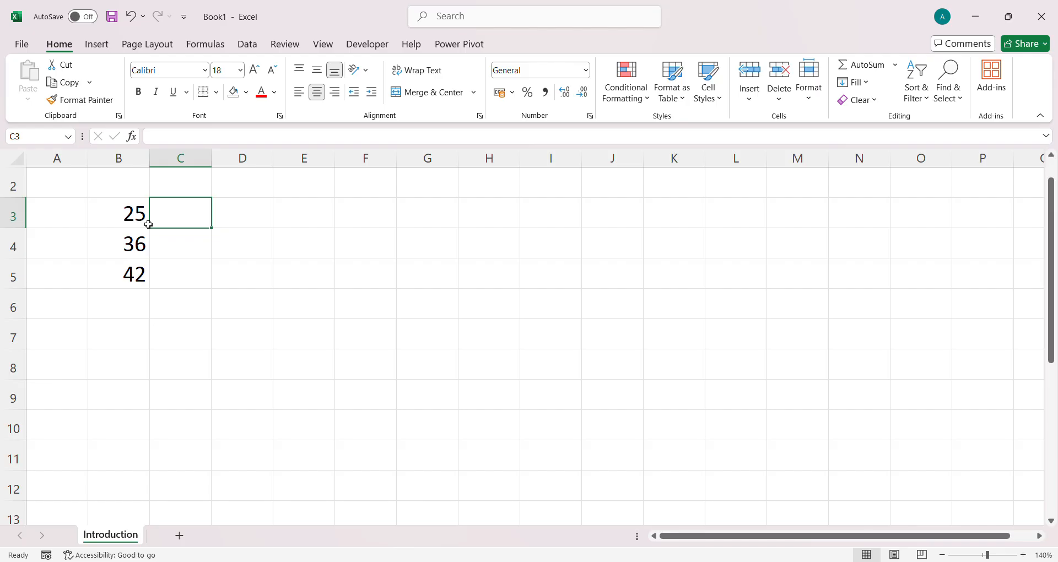
left_click(126, 215)
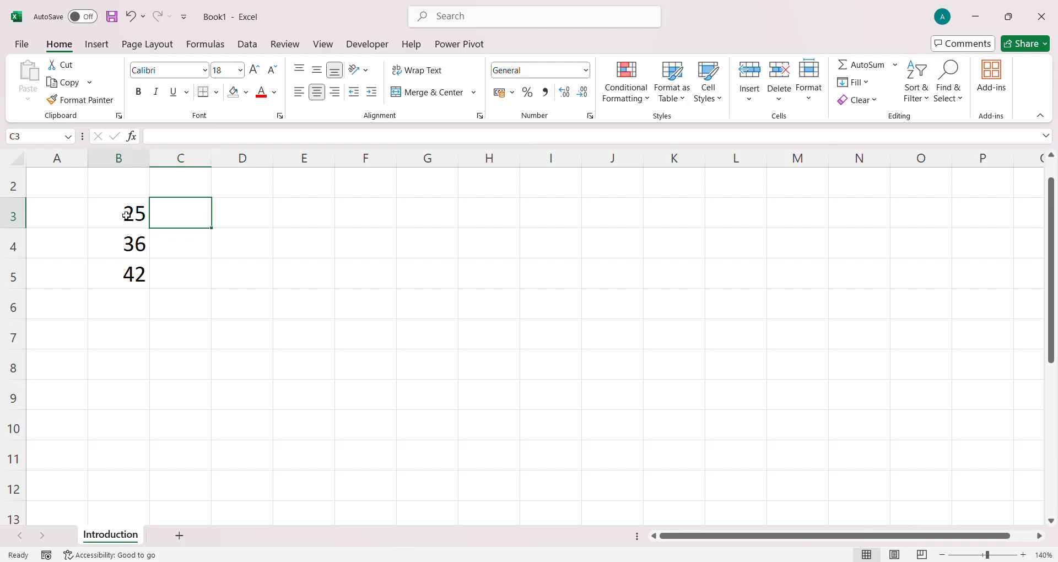
left_click(208, 227)
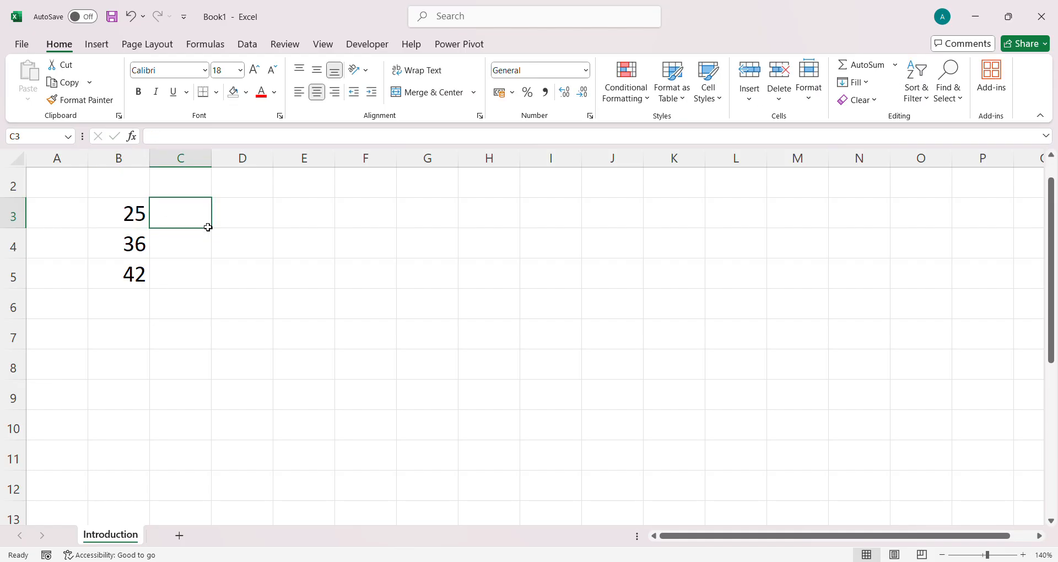
left_click(146, 215)
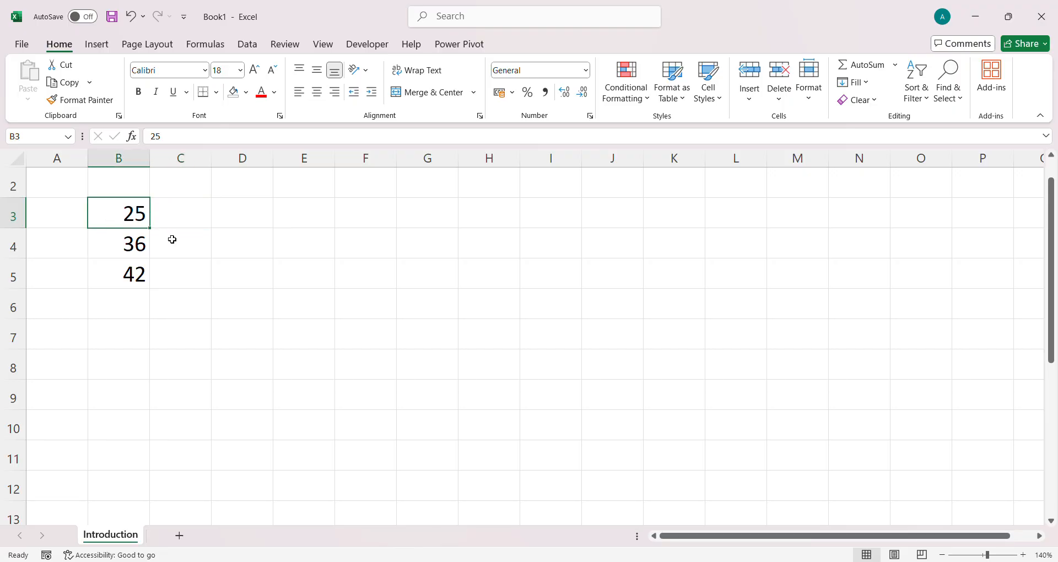
left_click(229, 212)
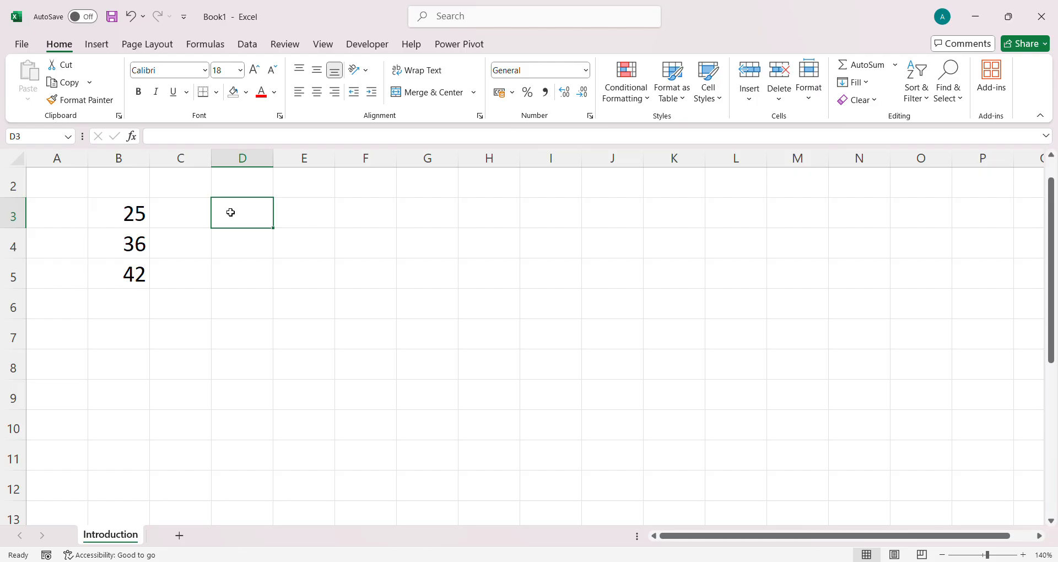
type("sachin")
key("BackSpace")
key("BackSpace")
key("BackSpace")
key("BackSpace")
key("BackSpace")
key("BackSpace")
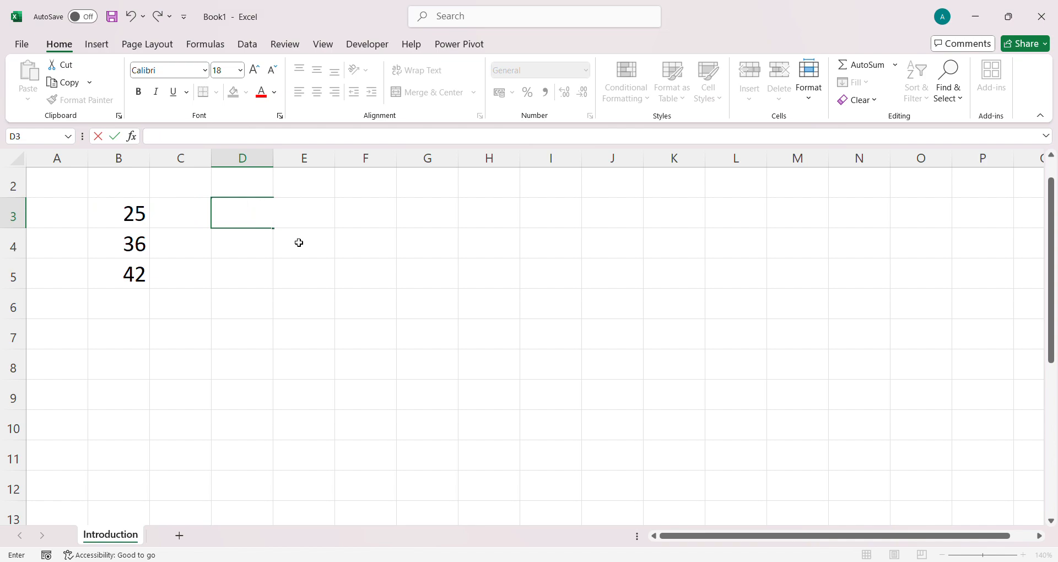
Widen column D to nearly three times its width
left_click(283, 237)
left_click_drag(273, 162, 388, 197)
Enter the cricketers' names Sachin, virat and Dhoni in cells D3 to D5
left_click(262, 217)
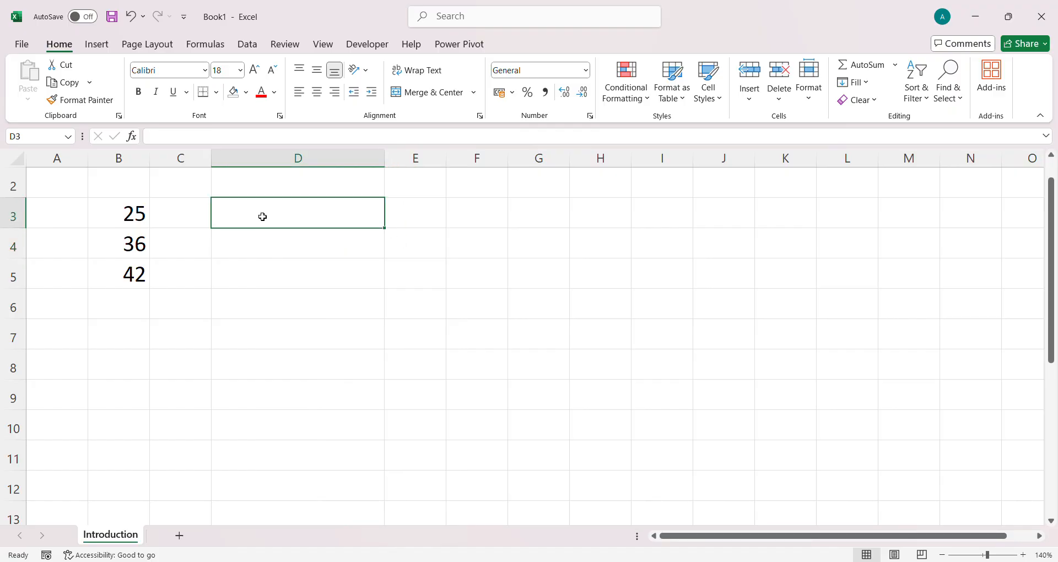
type("Sachin")
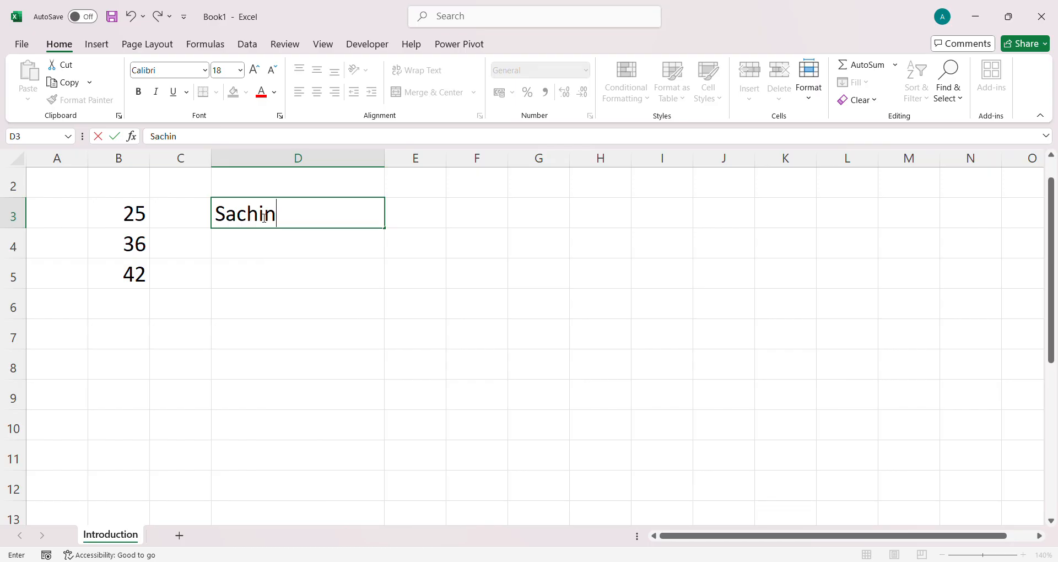
key("Return")
type("virat")
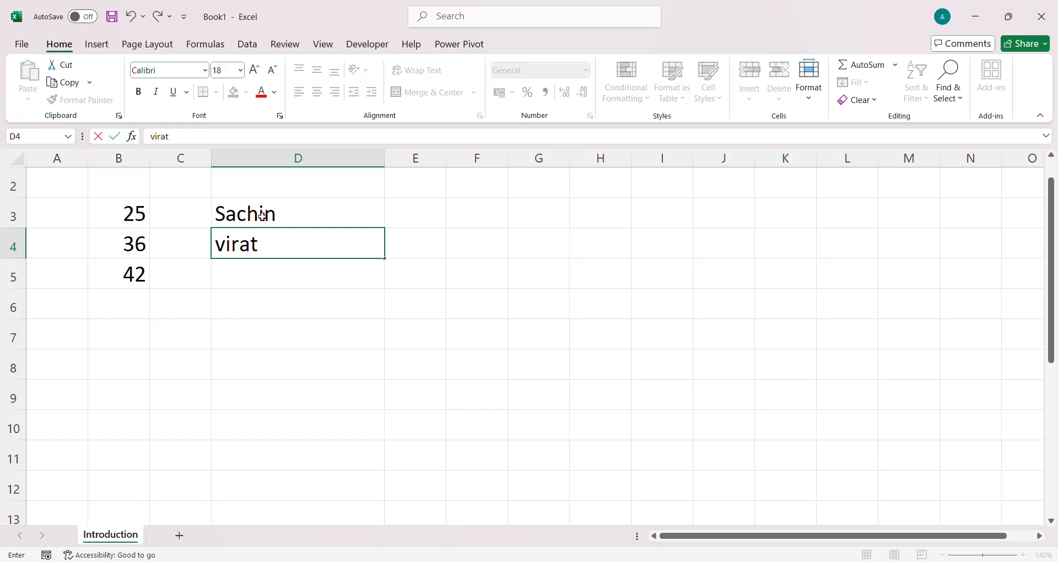
key("Return")
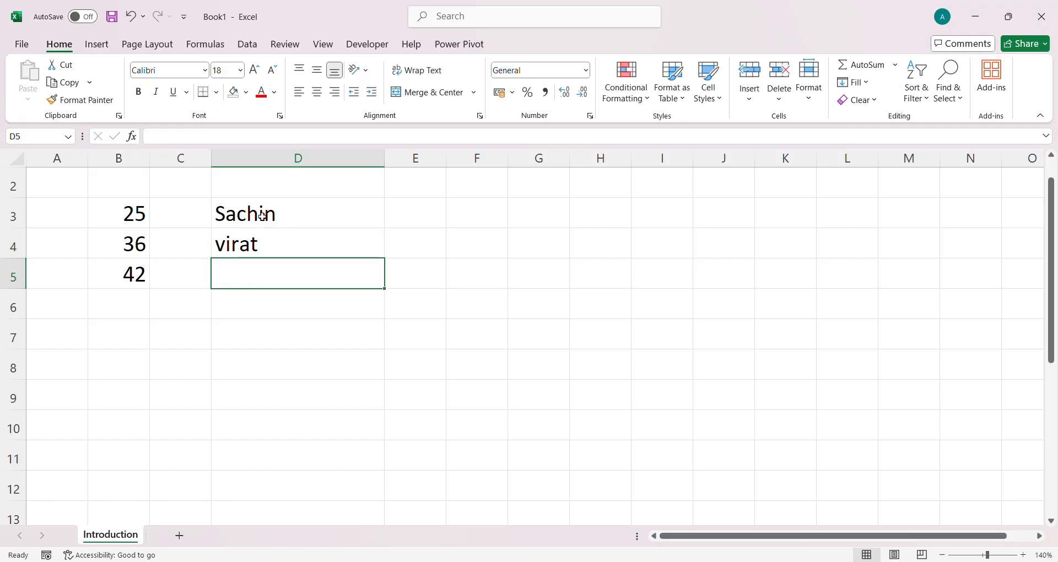
type("Dhoni")
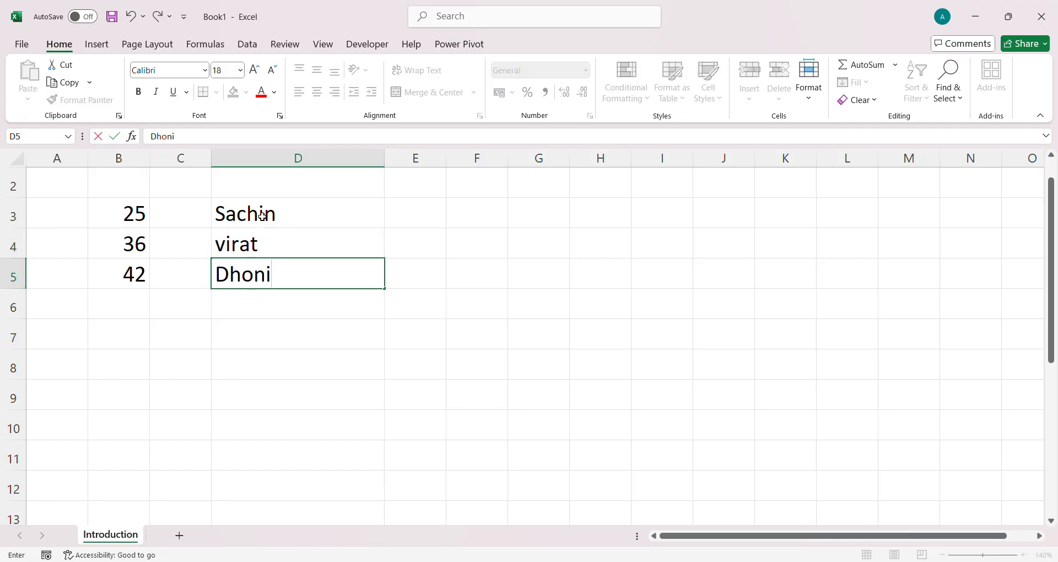
key("Return")
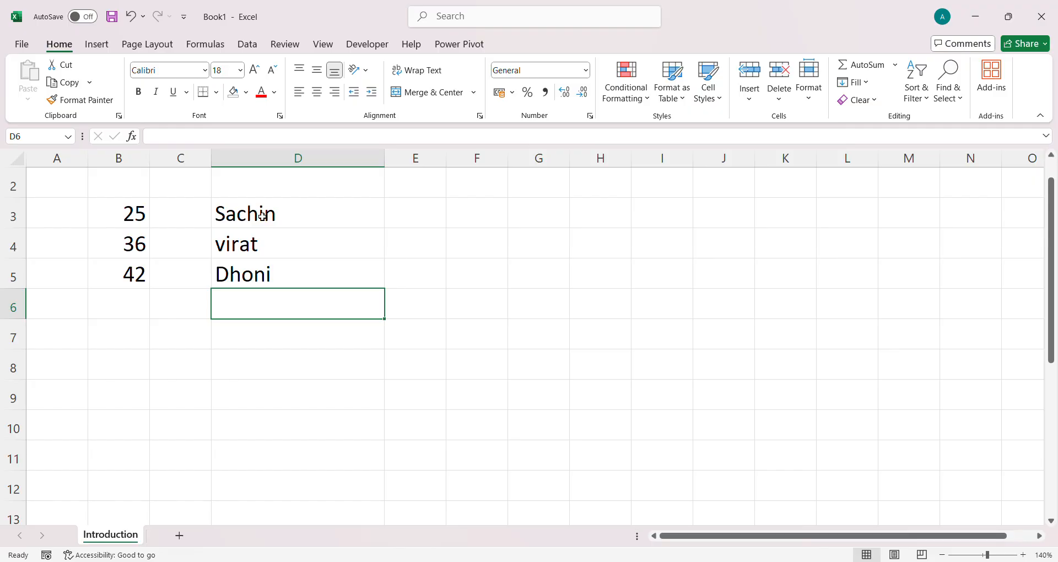
left_click(122, 207)
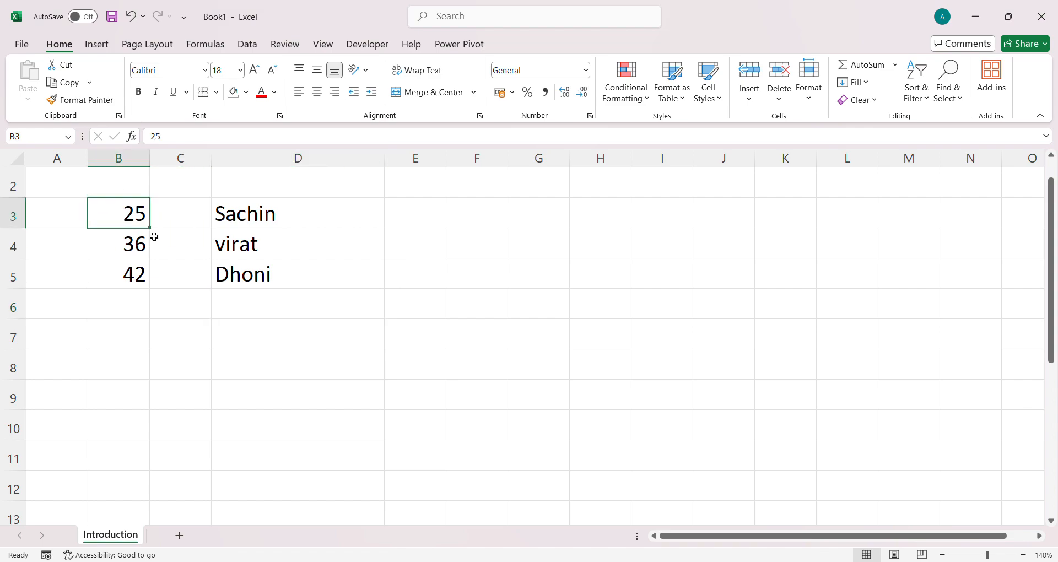
left_click(128, 242)
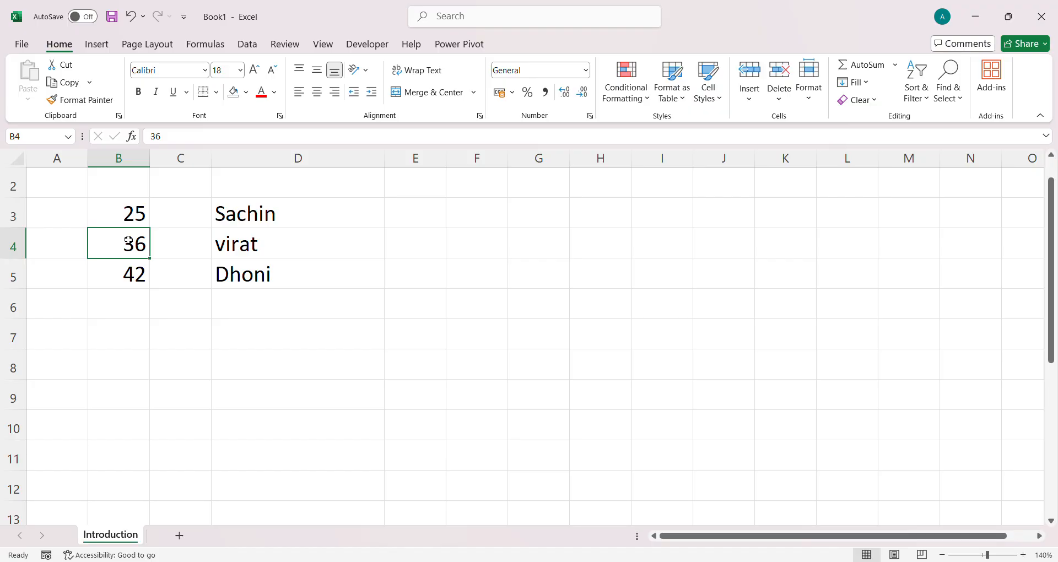
left_click(347, 254)
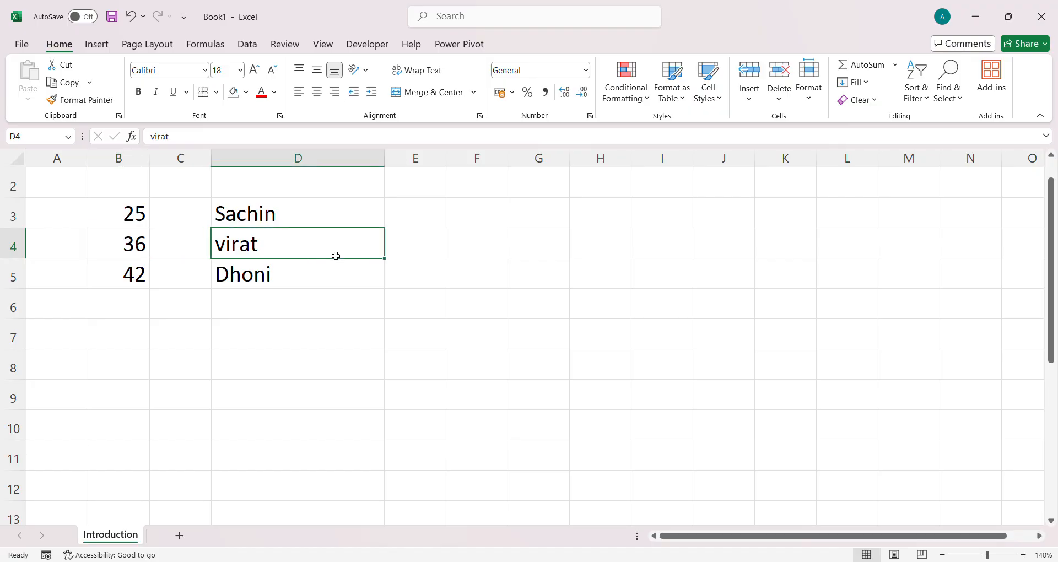
Enter the mixed values 25, sachin, 36 and virat in cells F3 to F6
left_click(488, 215)
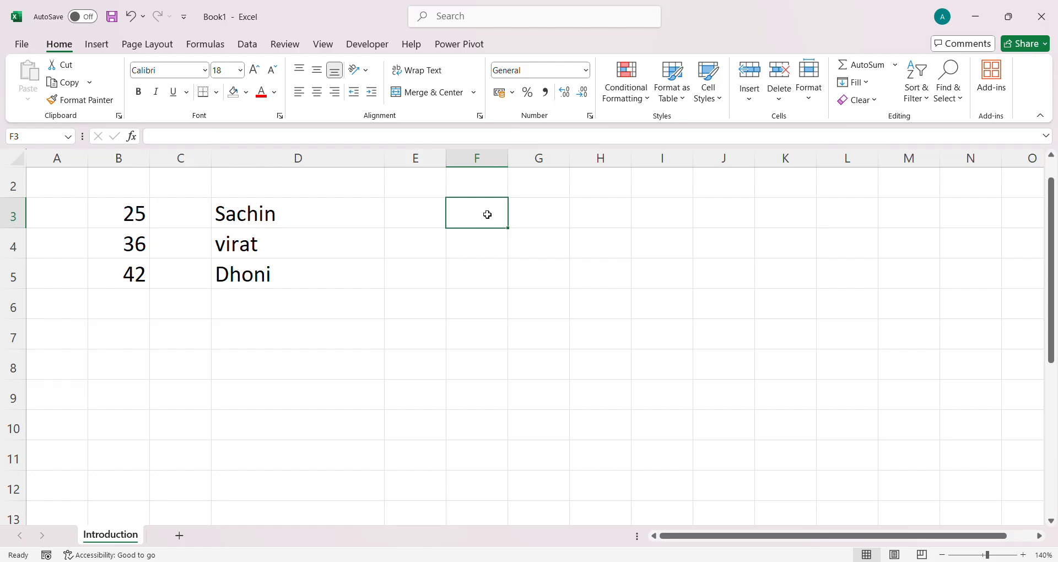
type("25")
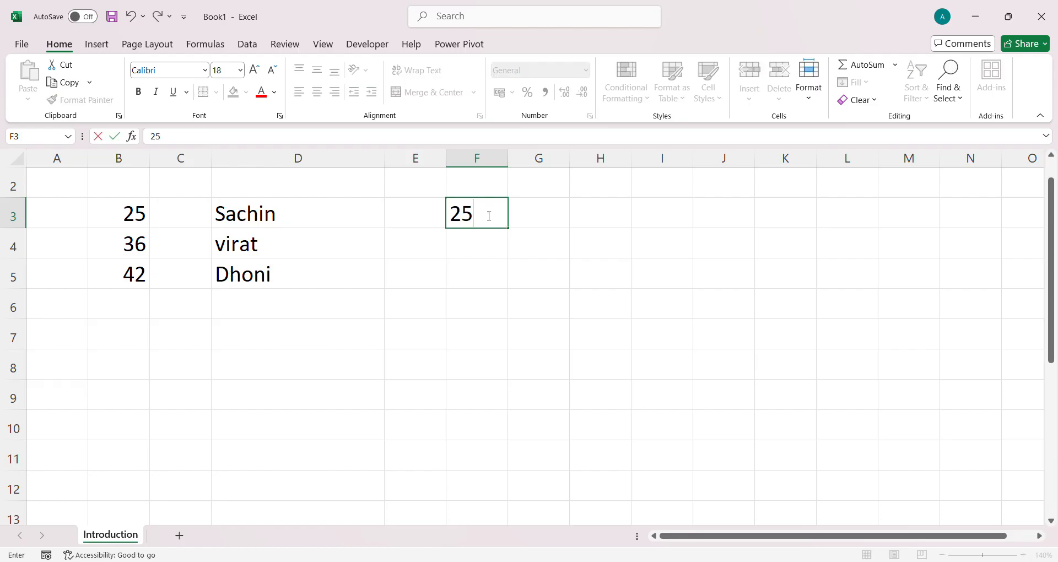
key("Return")
type("sa")
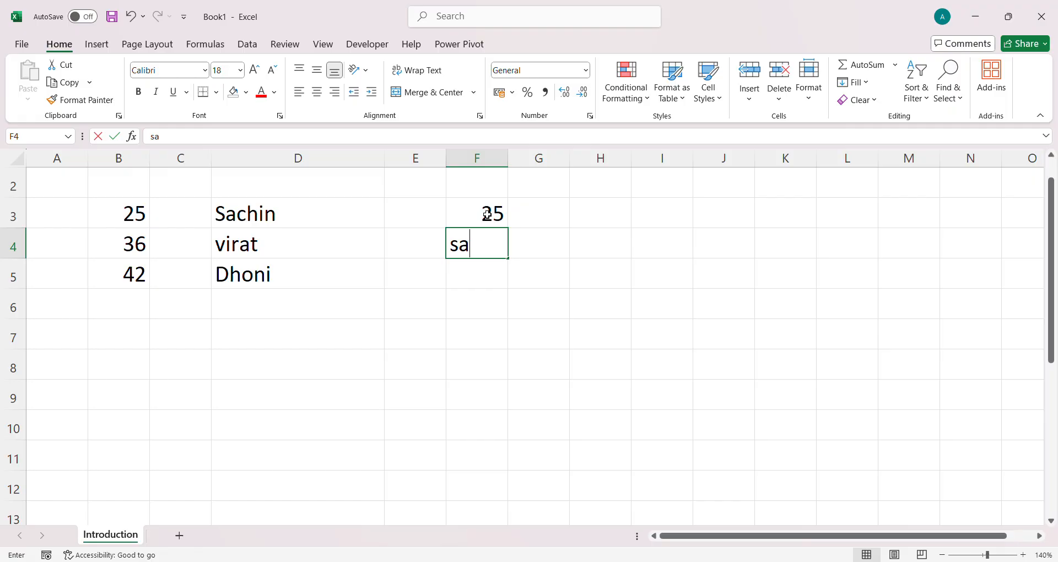
type("chin")
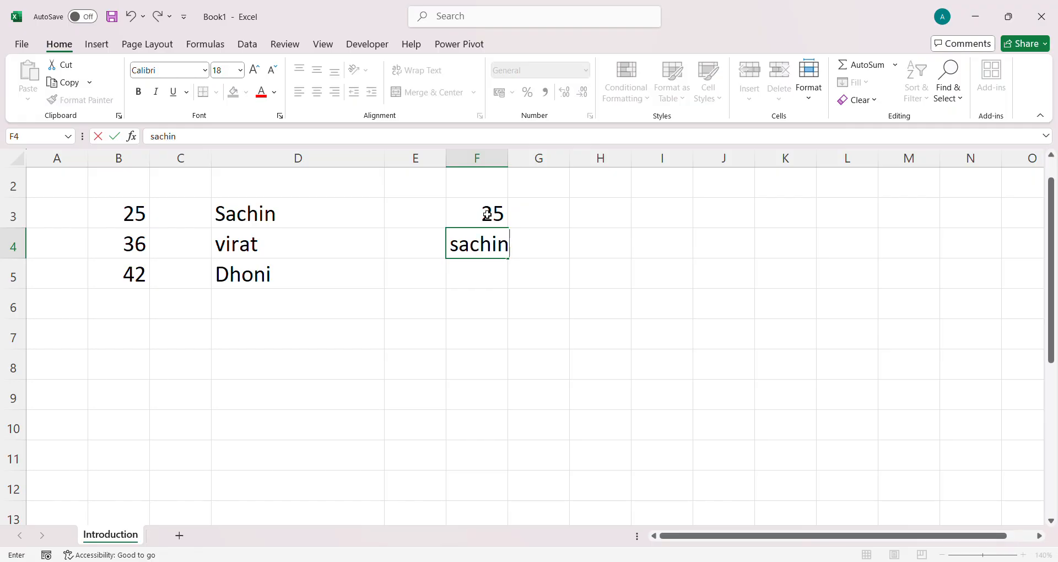
key("Return")
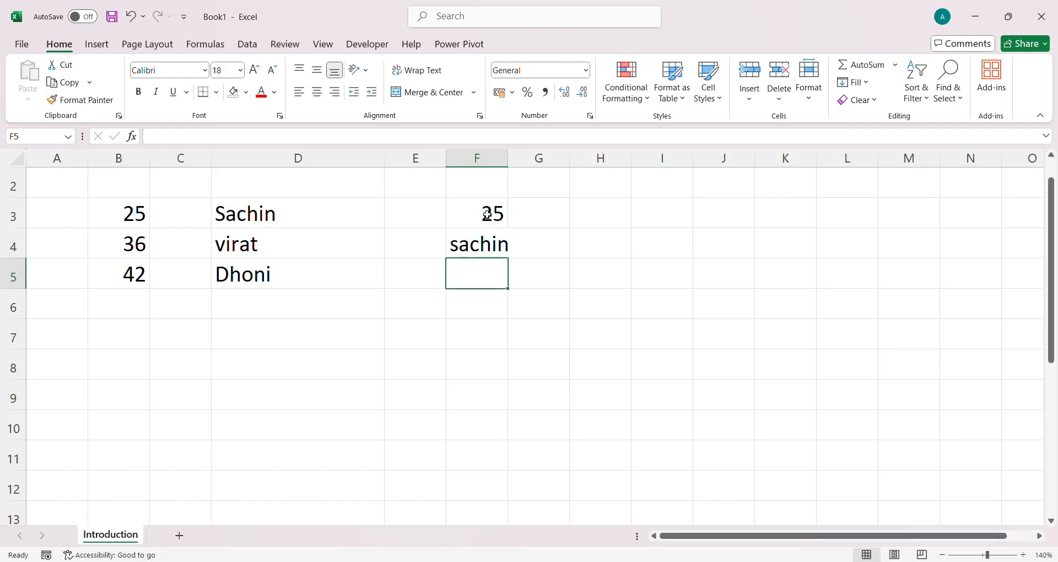
type("36")
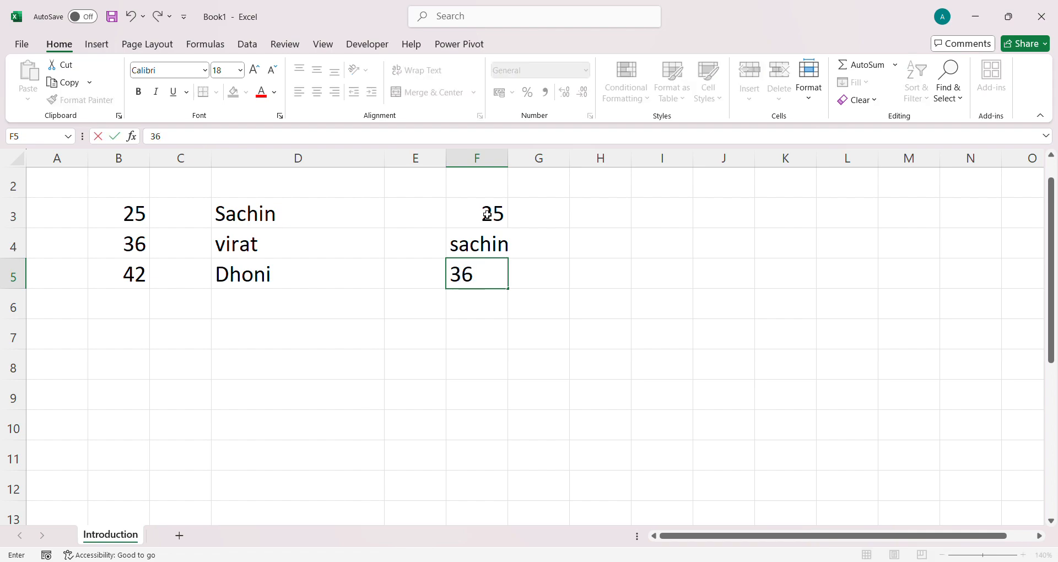
key("Return")
type("virat")
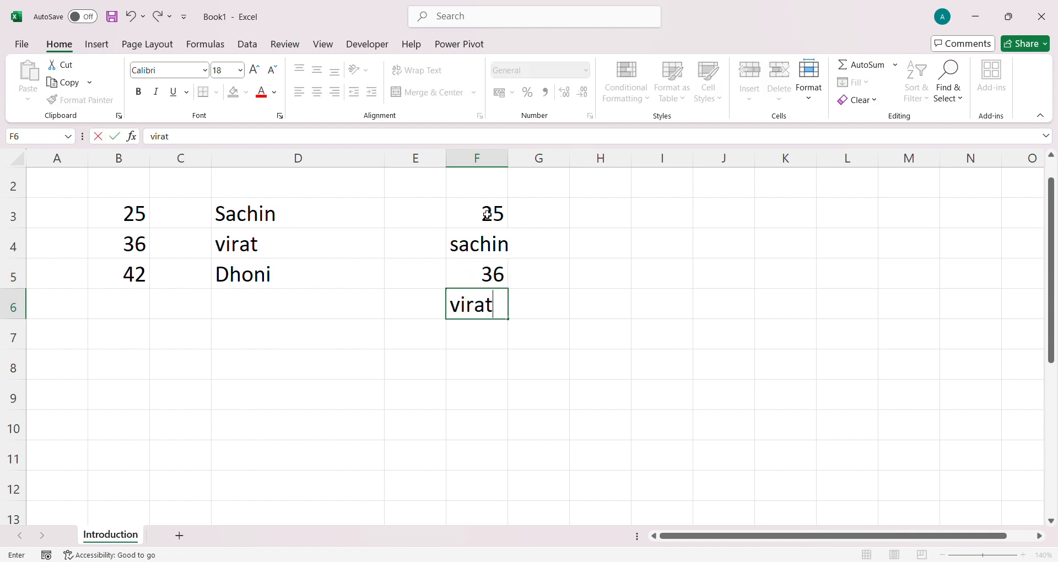
left_click(598, 311)
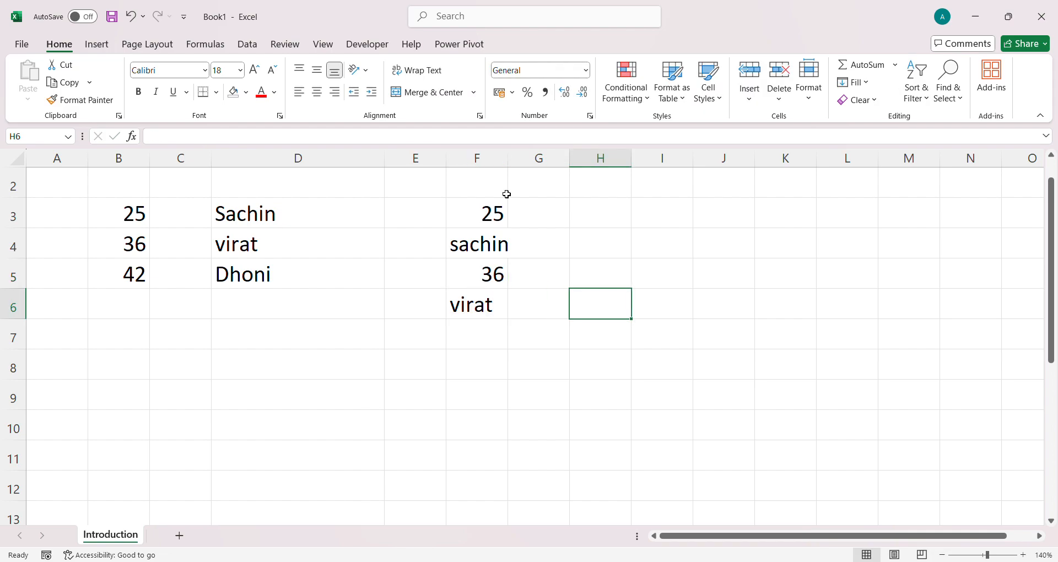
Widen column F to more than twice its width
left_click_drag(512, 164, 595, 209)
left_click(595, 311)
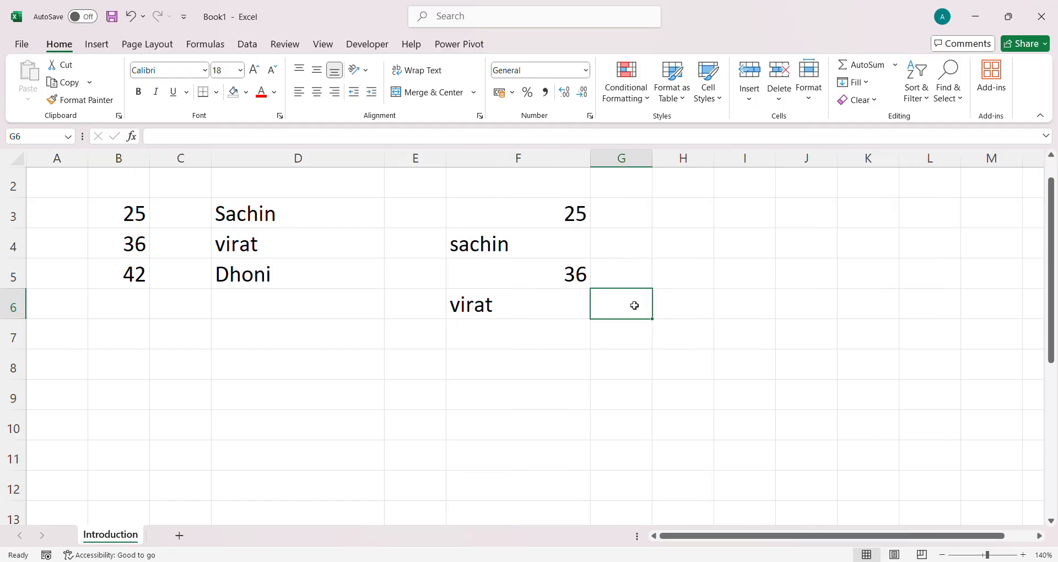
left_click(648, 273)
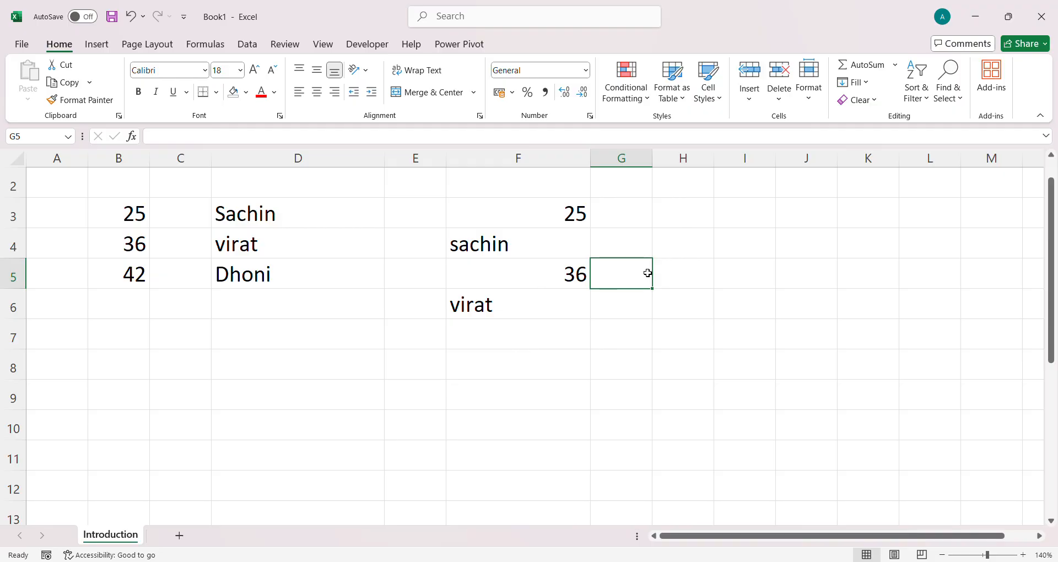
Center the contents of the whole column F horizontally
left_click(534, 158)
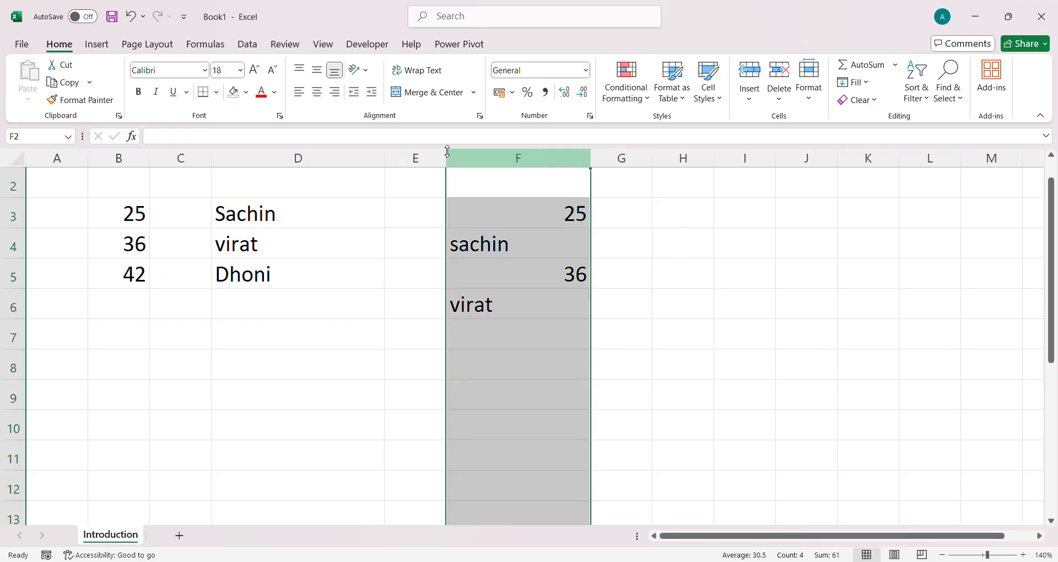
left_click(317, 92)
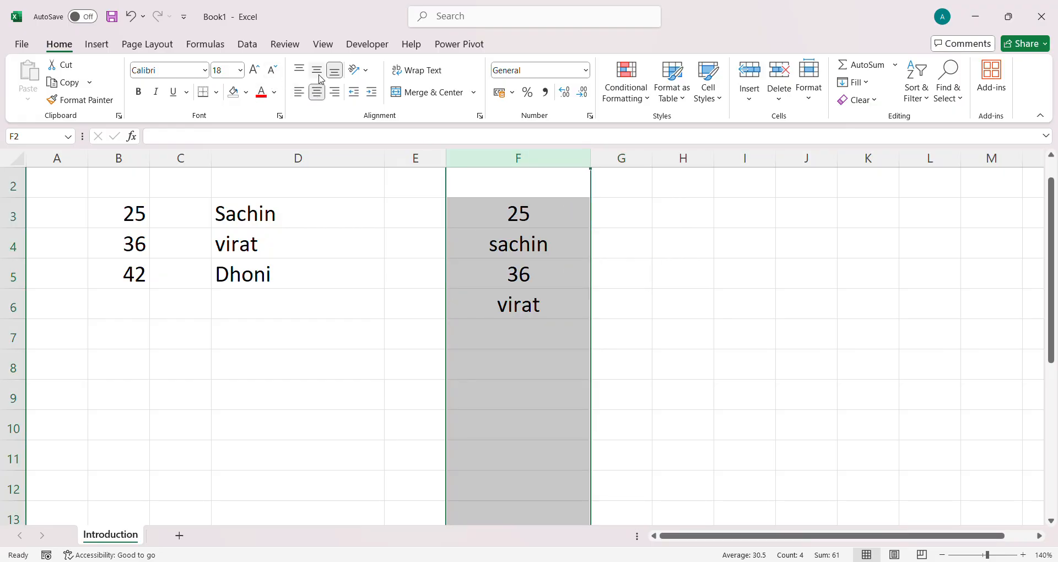
left_click(690, 362)
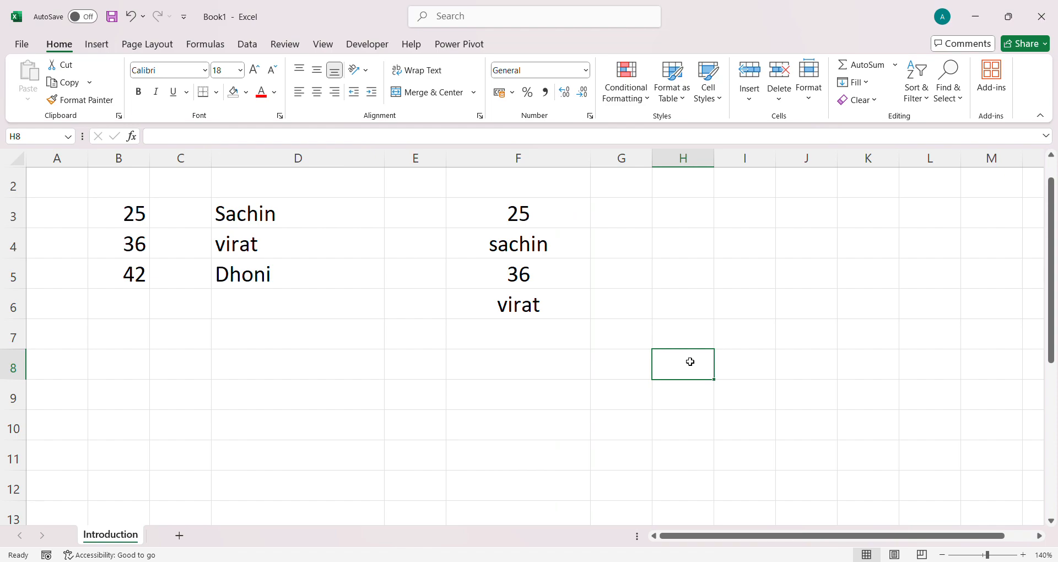
left_click_drag(637, 226, 715, 276)
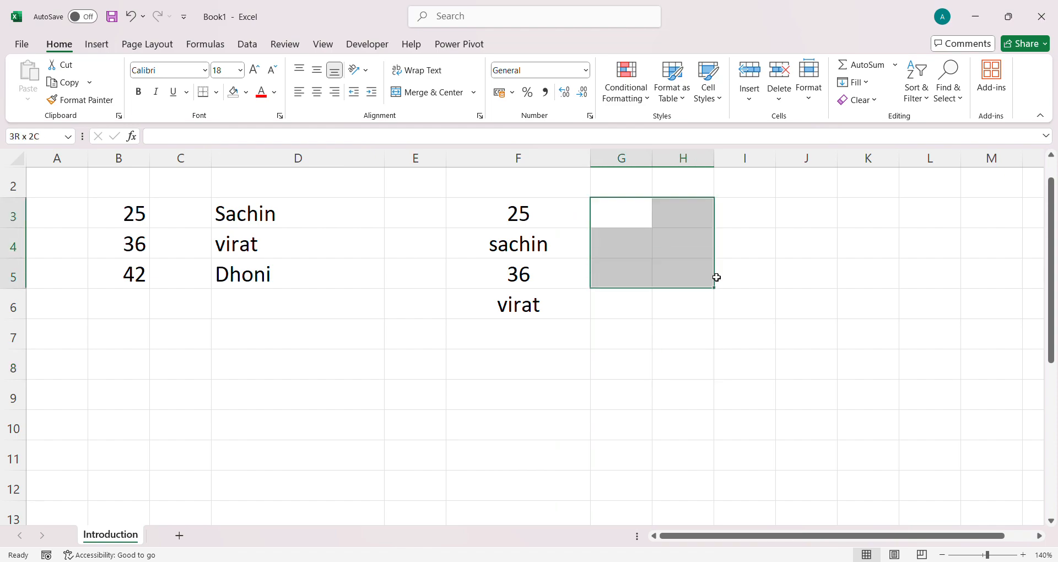
left_click(649, 250)
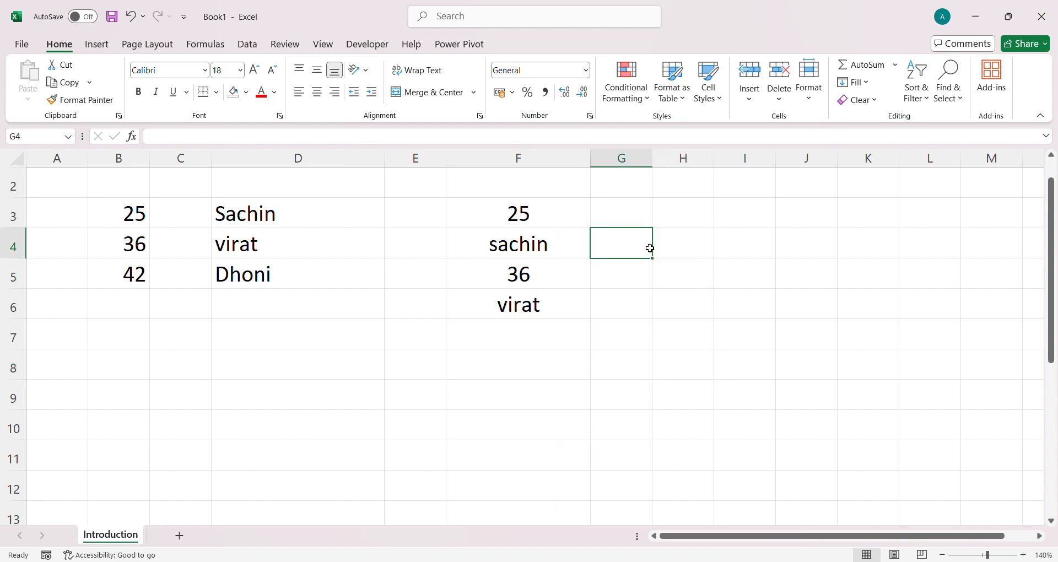
left_click(632, 214)
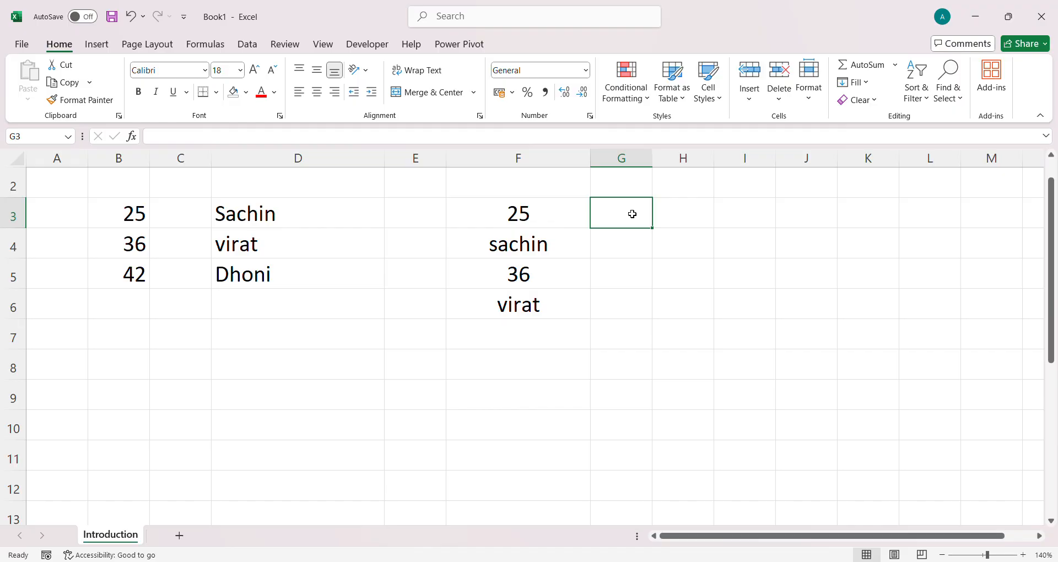
Enter the header Isnumber in cell G2 and fit column G's width to it
left_click(639, 174)
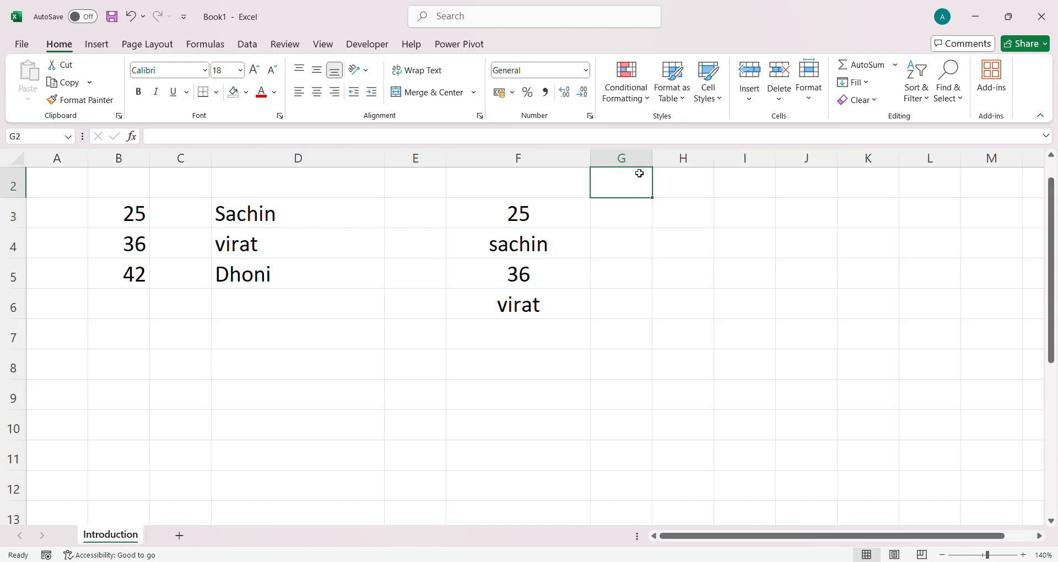
key("BackSpace")
type("iS")
key("BackSpace")
key("BackSpace")
type("Isnumber")
key("Tab")
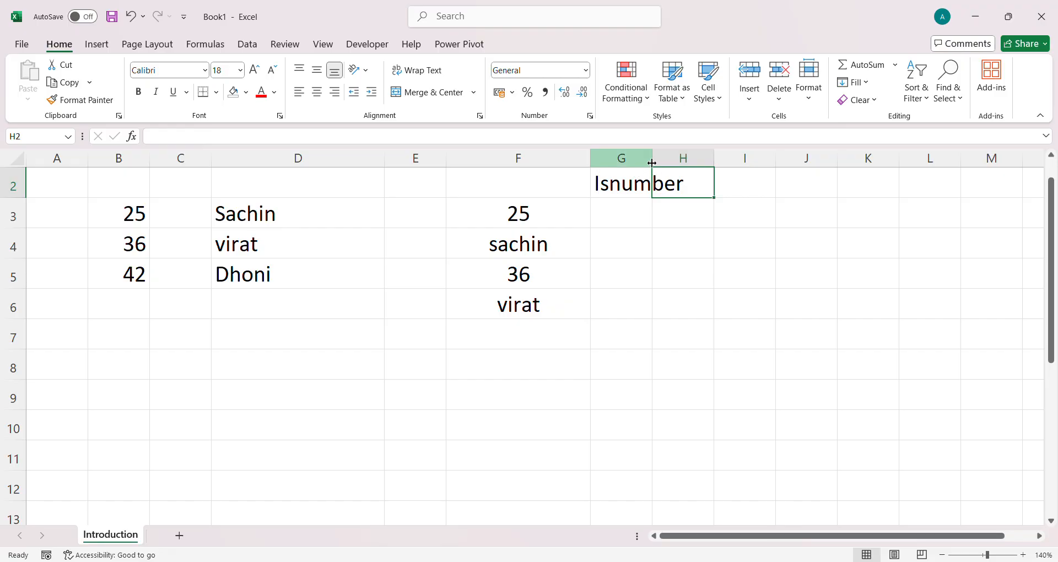
double_click(654, 165)
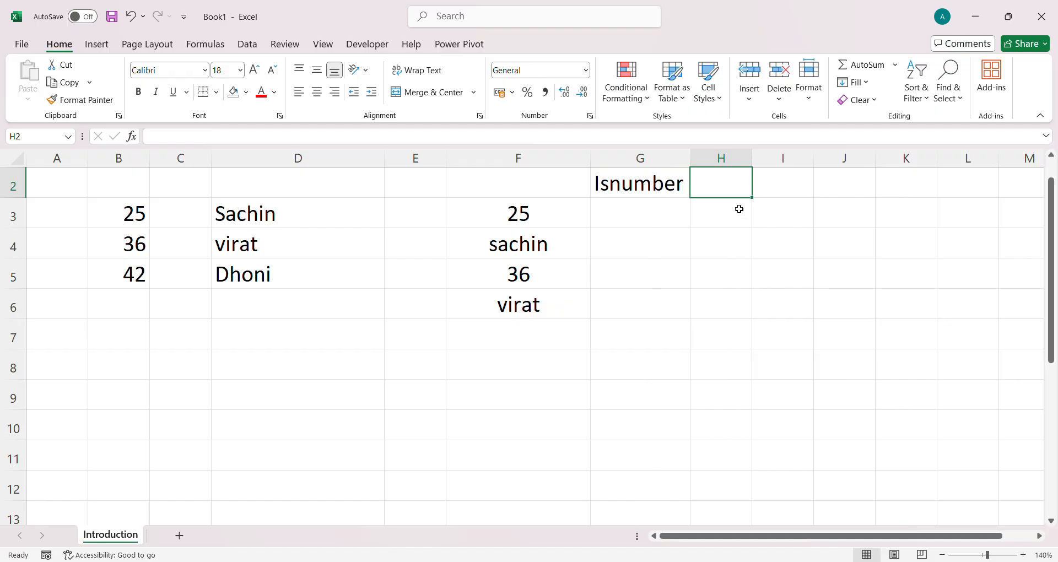
Enter the header Istext in cell H2, beside the Isnumber header
type("Is")
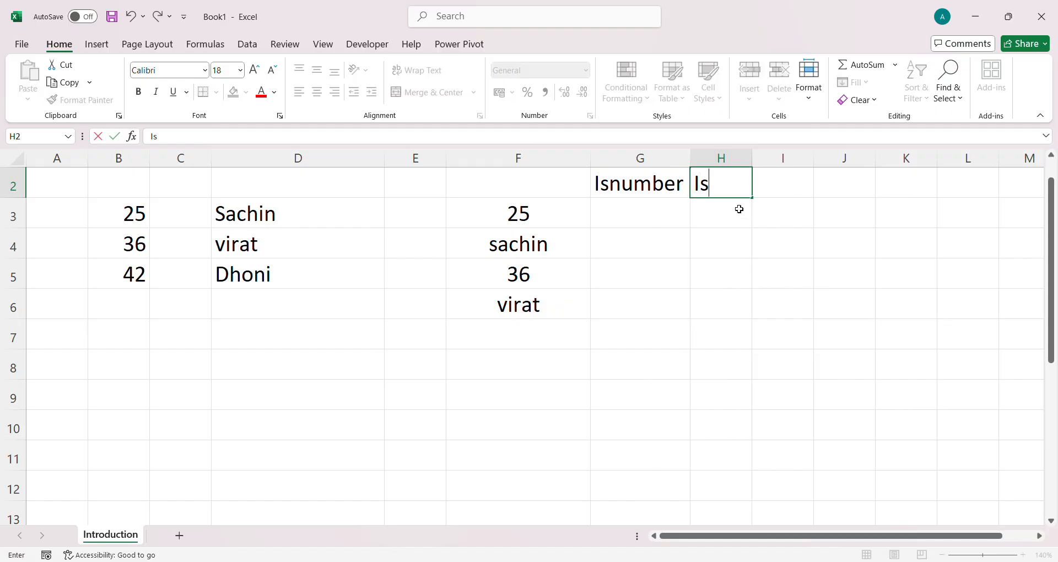
type("text")
left_click(815, 242)
Enter the formula =ISNUMBER(F3) in cell G3 to test whether the first mixed value is a number
left_click(647, 221)
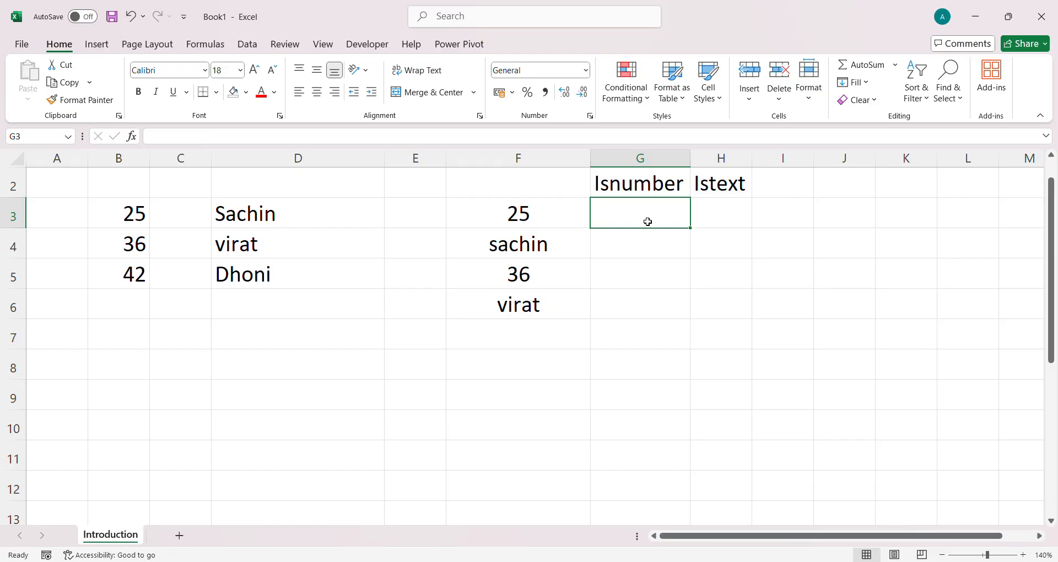
type("=")
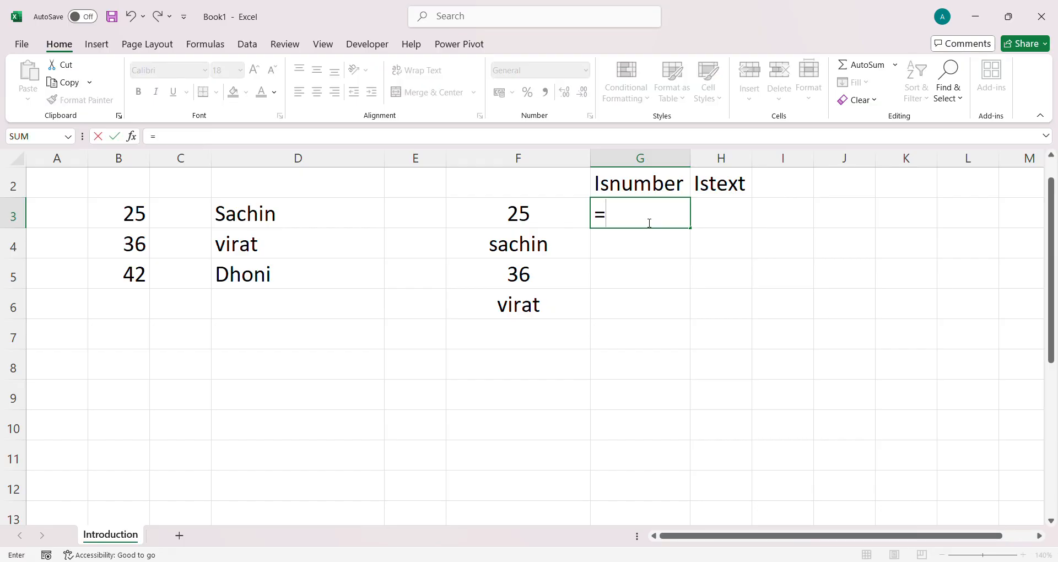
type("isnu")
key("Tab")
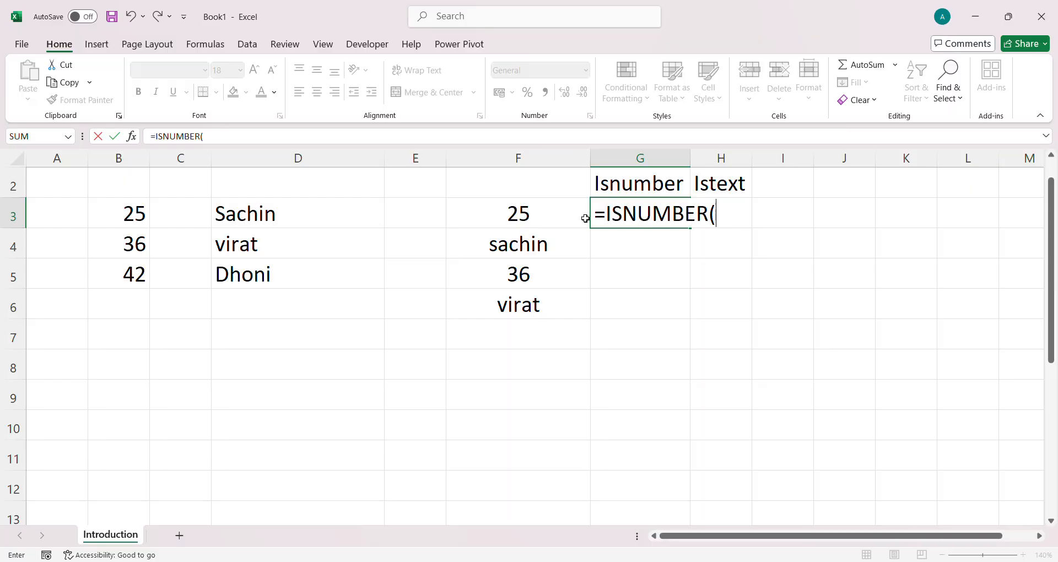
left_click(521, 220)
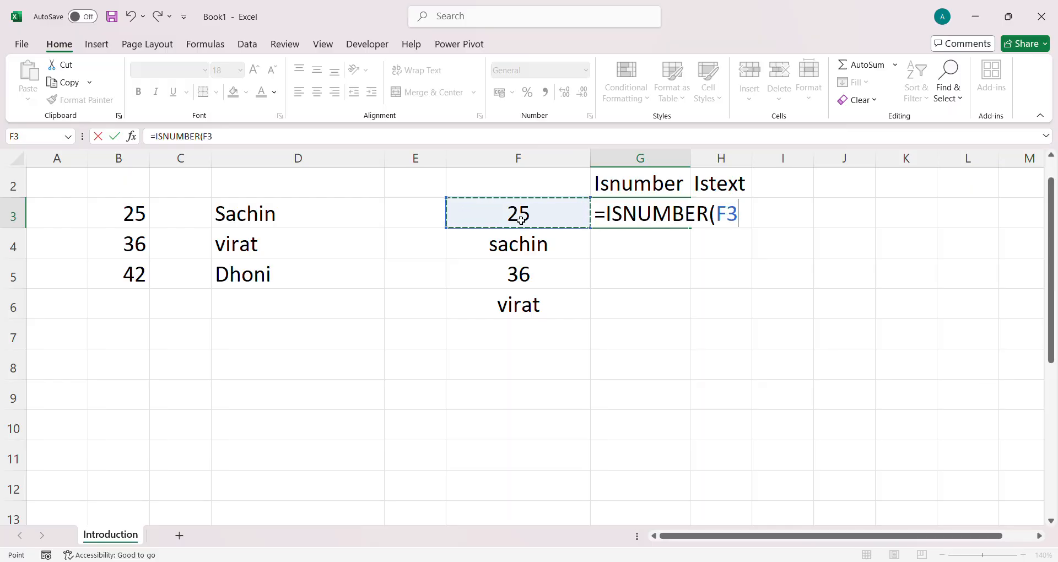
type(")")
key("Return")
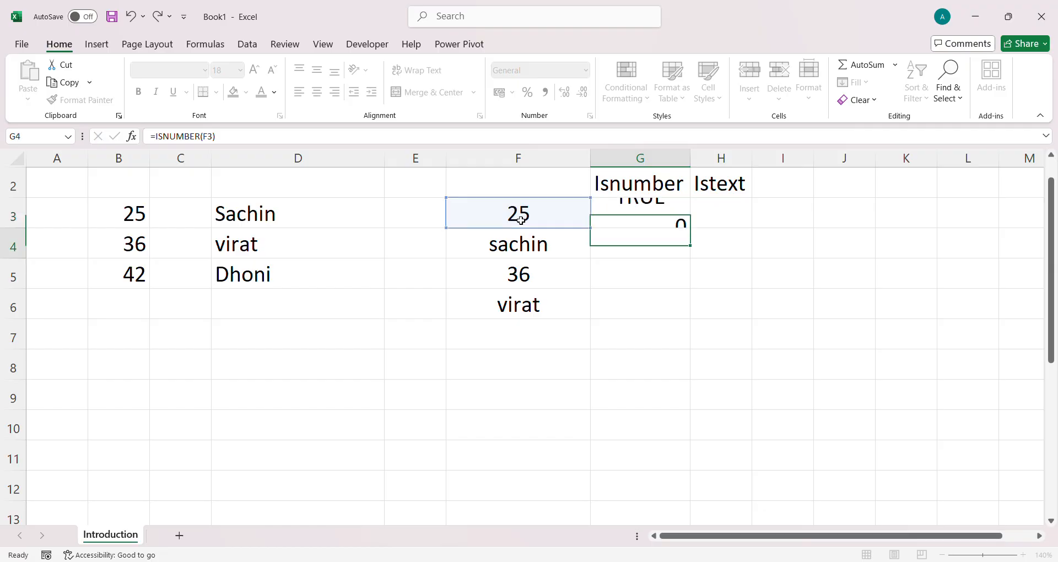
Fill the ISNUMBER formula from G3 down through G6
left_click(650, 213)
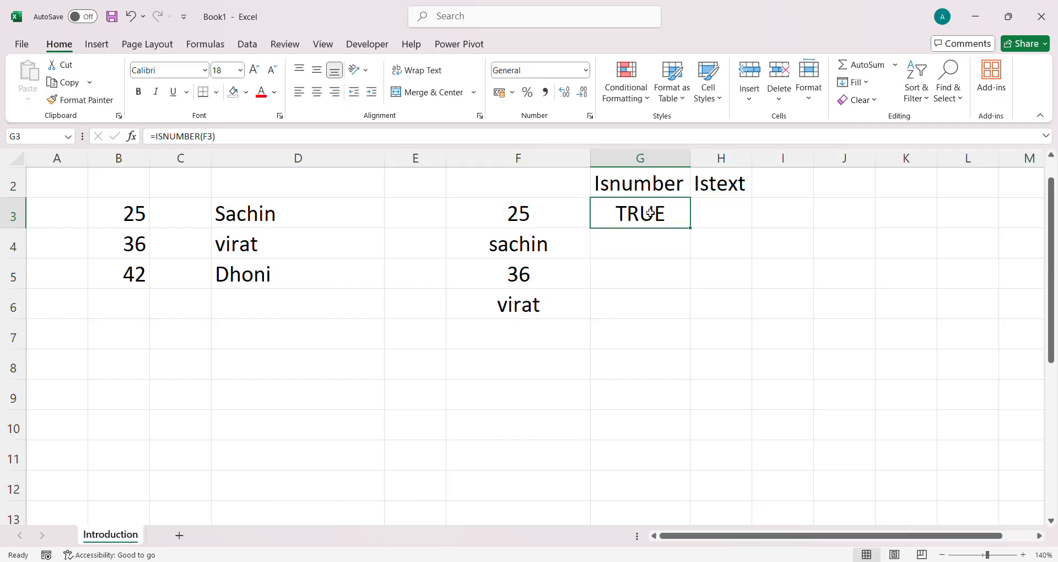
left_click_drag(690, 228, 682, 313)
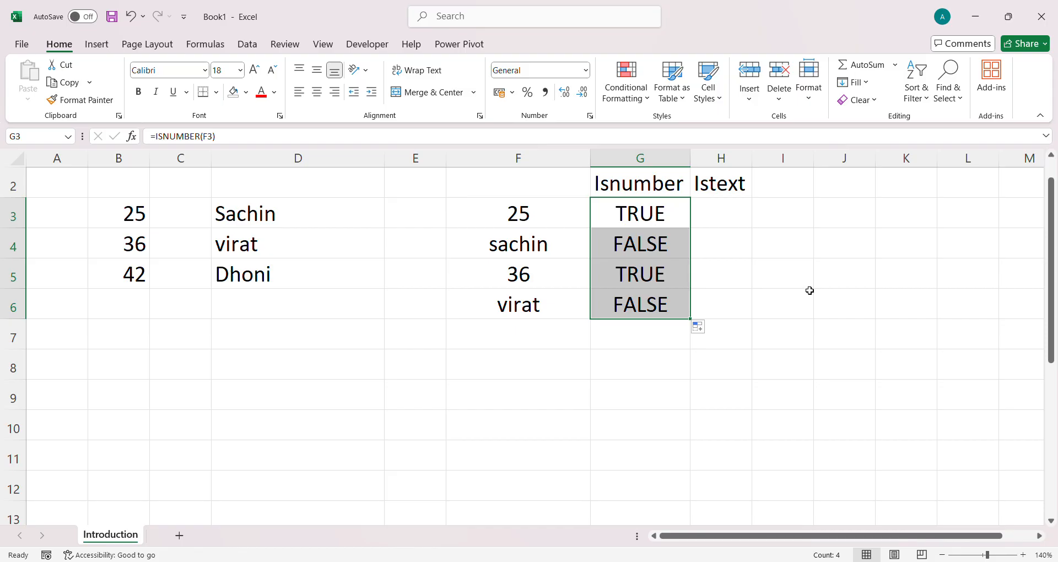
left_click(799, 250)
Enter the formula =ISTEXT(F3) in cell H3 to test whether the first mixed value is text
left_click(729, 216)
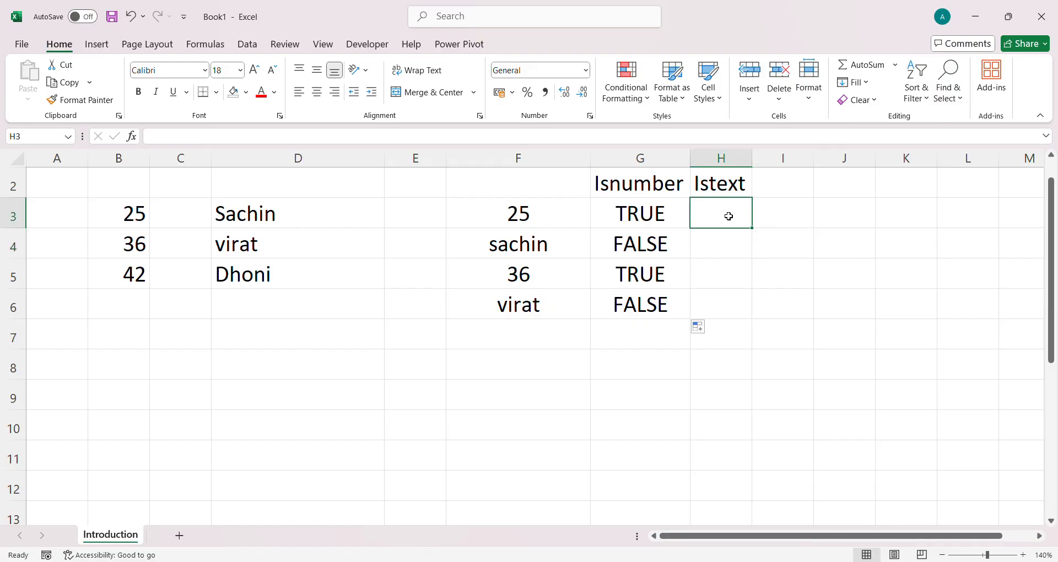
type("=")
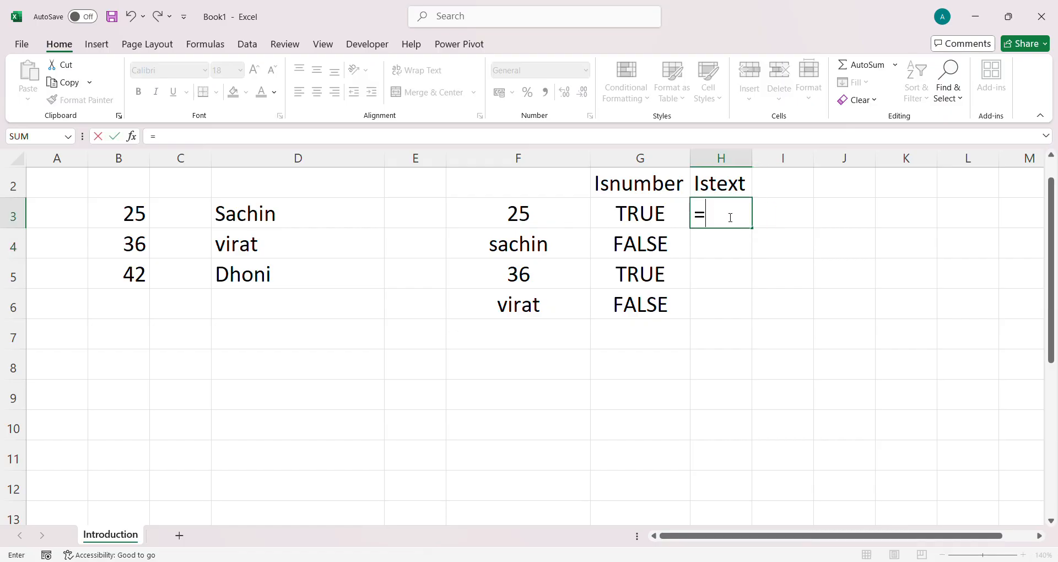
type("ist")
key("Tab")
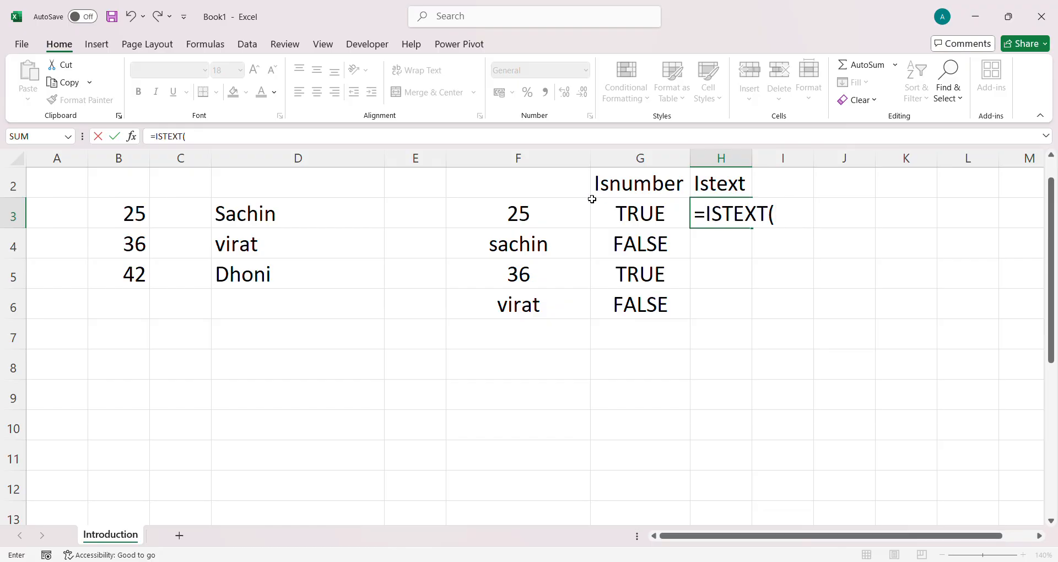
left_click(542, 215)
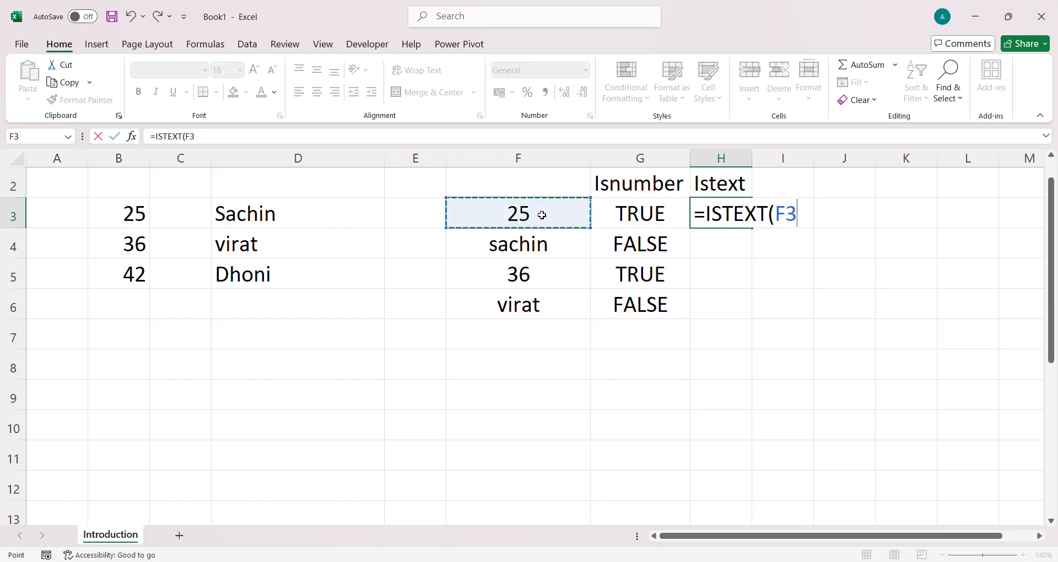
type(")")
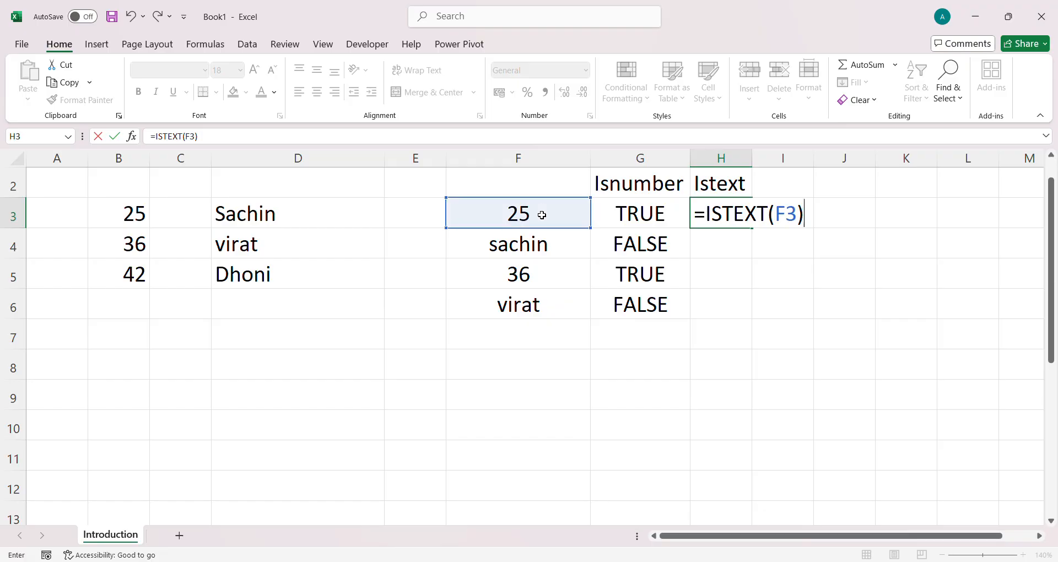
key("Return")
Fill the ISTEXT formula from H3 down through H6
left_click(720, 222)
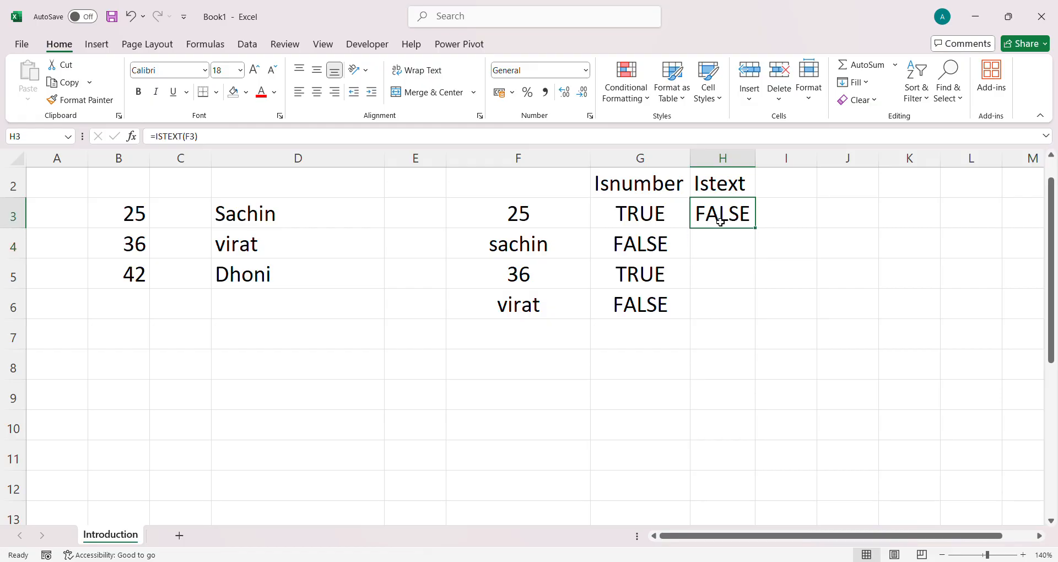
left_click_drag(756, 229, 744, 327)
left_click(926, 265)
left_click_drag(762, 231, 753, 321)
left_click(794, 296)
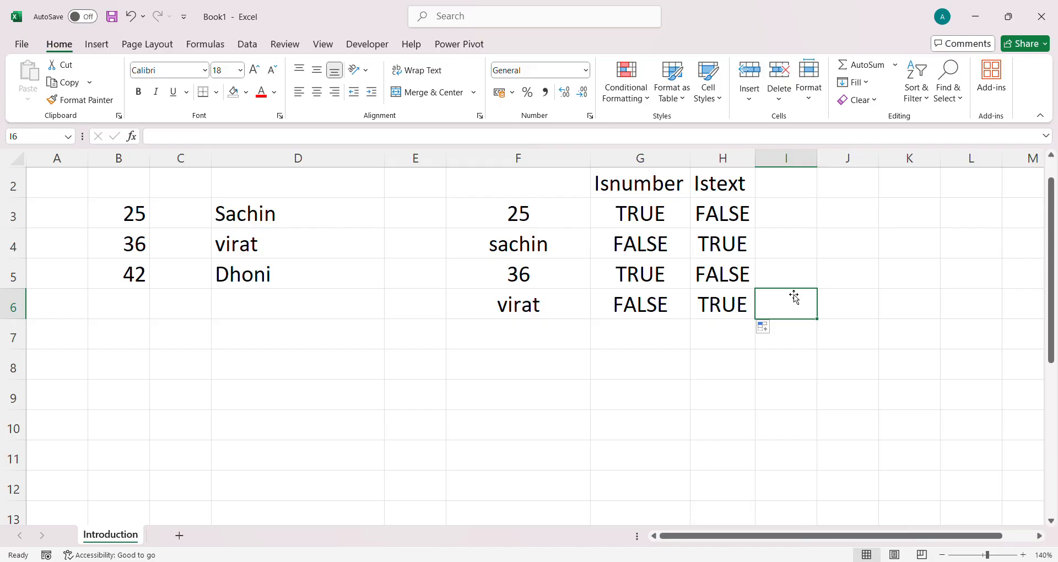
Check the ISTEXT results in H4 to H6 against the corresponding mixed values in column F
left_click(589, 249)
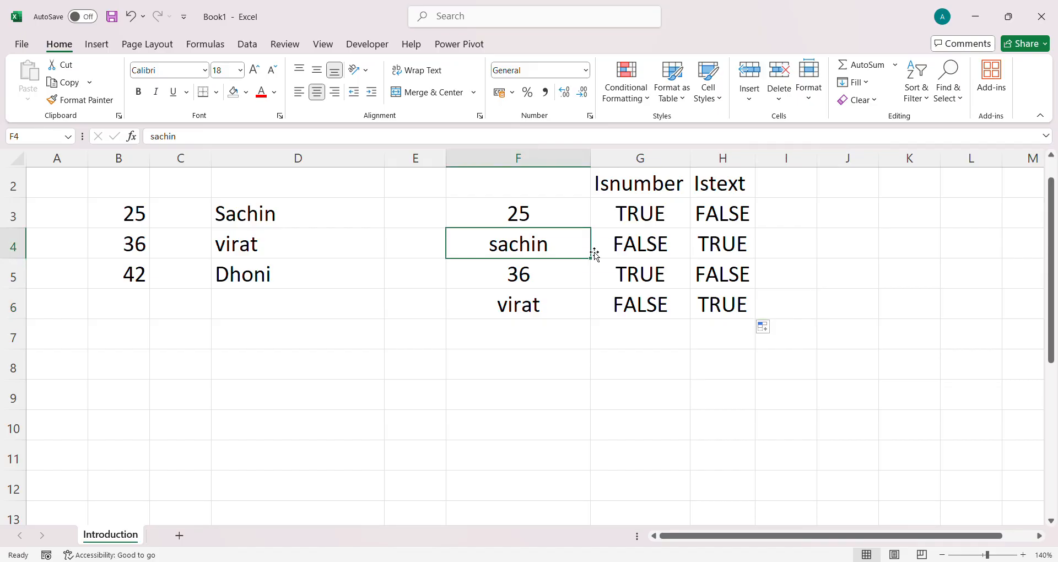
left_click(722, 252)
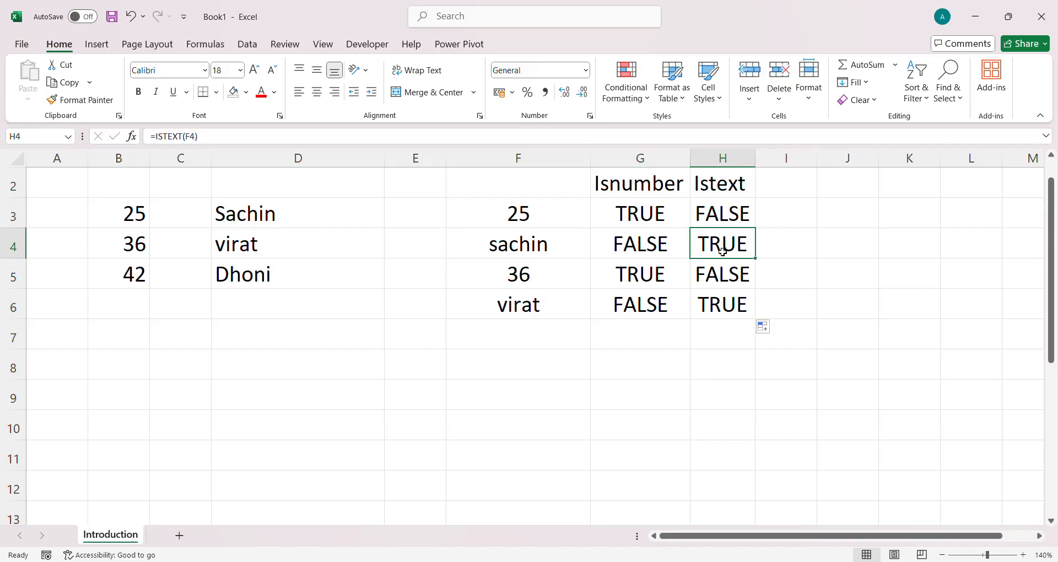
left_click(711, 282)
left_click(512, 273)
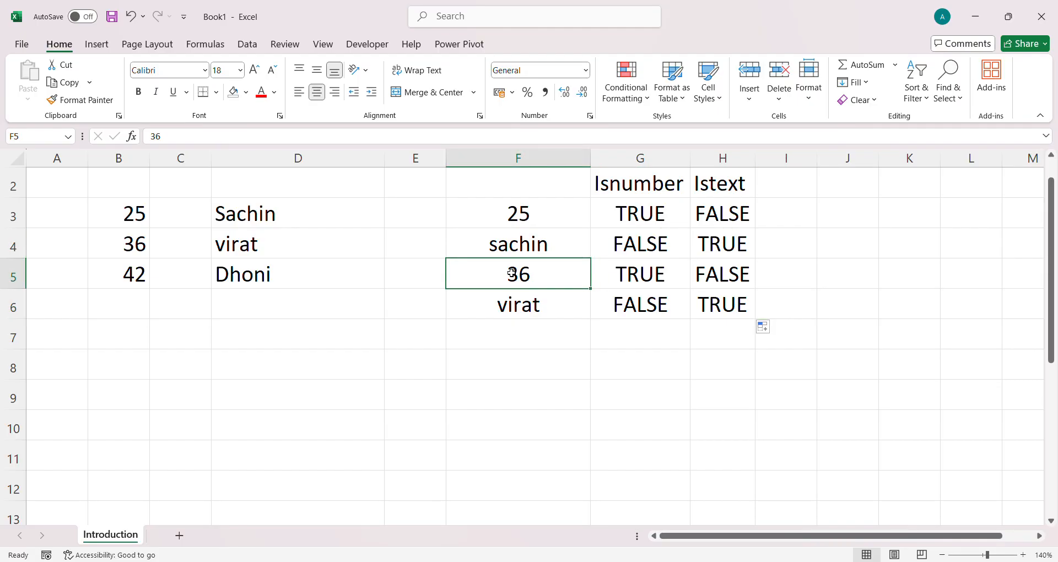
left_click(694, 330)
left_click(712, 309)
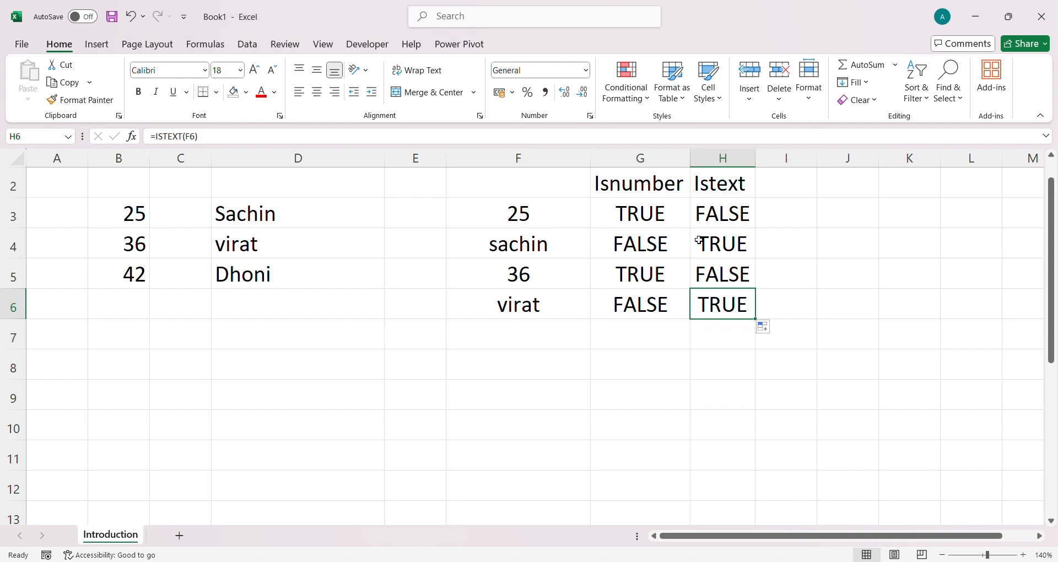
Enter the formula =RANDBETWEEN(10,50) in cell K3 to generate a random number between 10 and 50
left_click_drag(902, 535, 1006, 541)
left_click(776, 211)
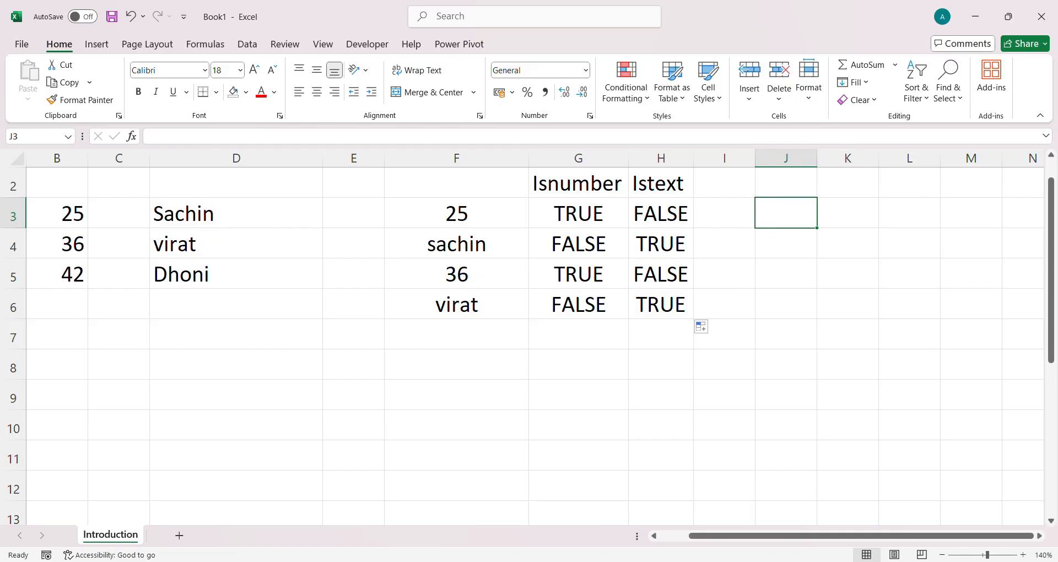
left_click(985, 453)
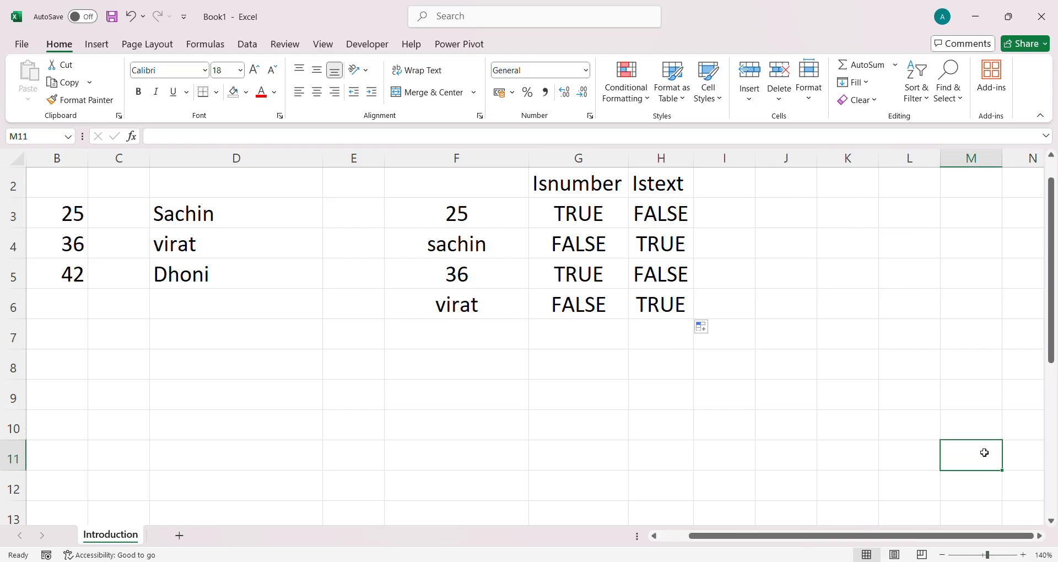
key("Right")
key("Right")
key("Right")
key("Right")
key("Right")
key("Right")
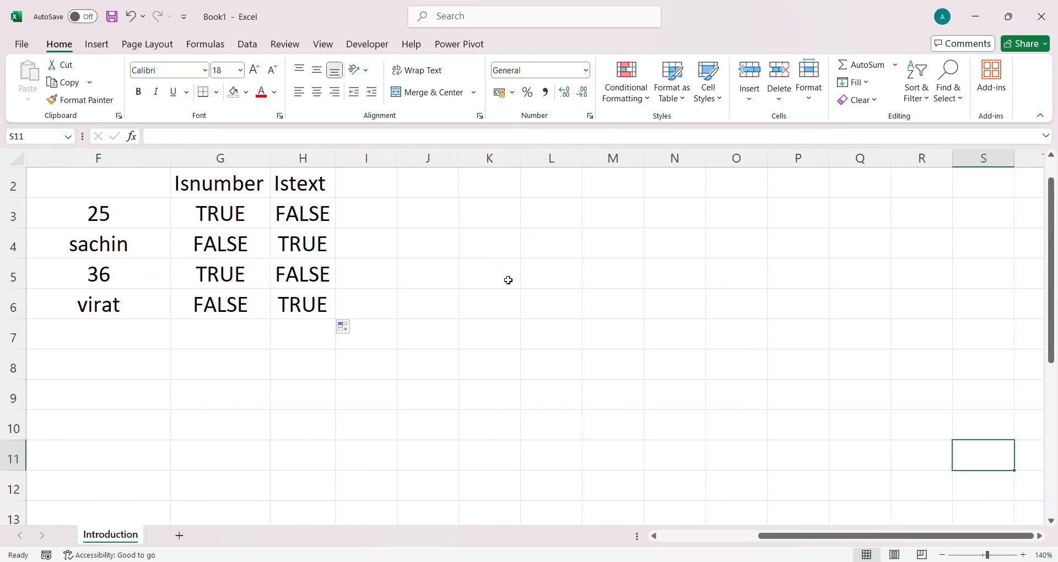
left_click(484, 207)
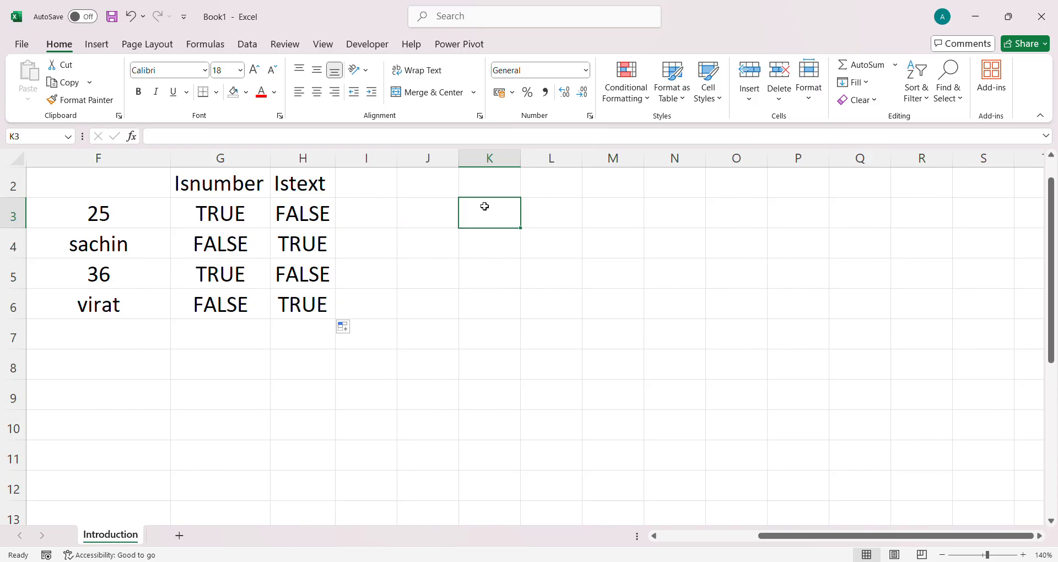
type("=")
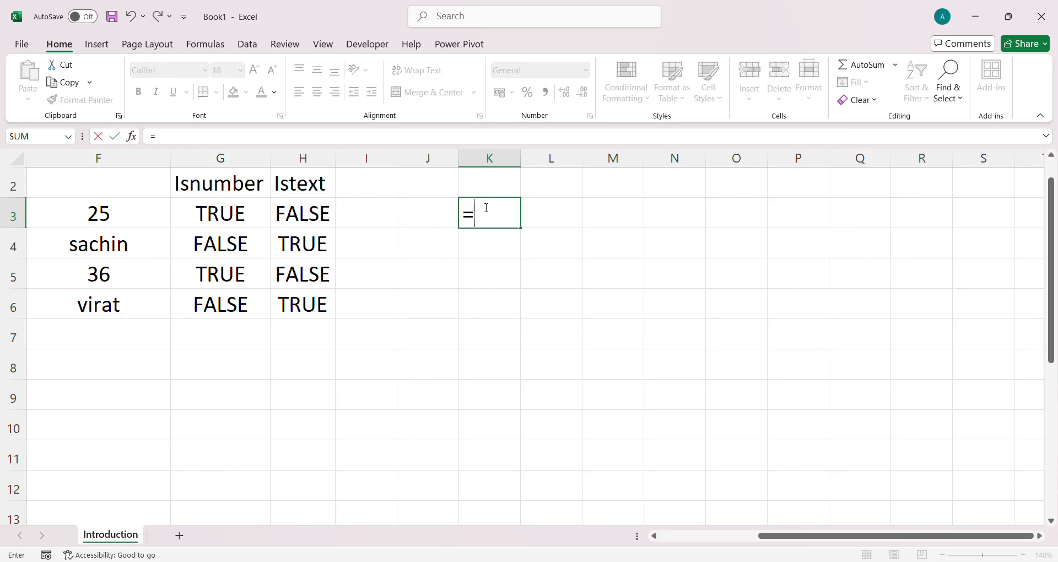
type("randb")
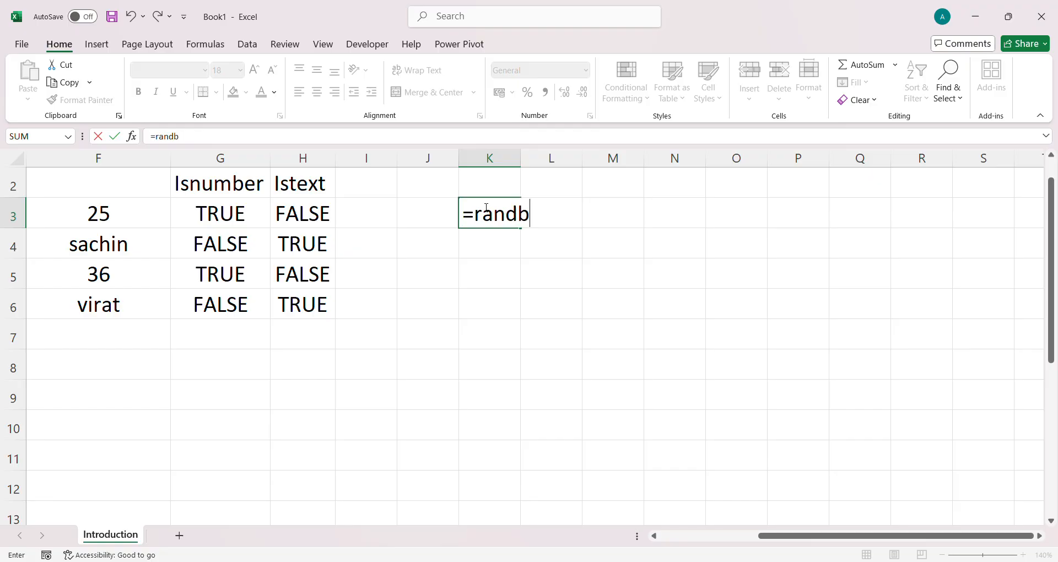
key("Tab")
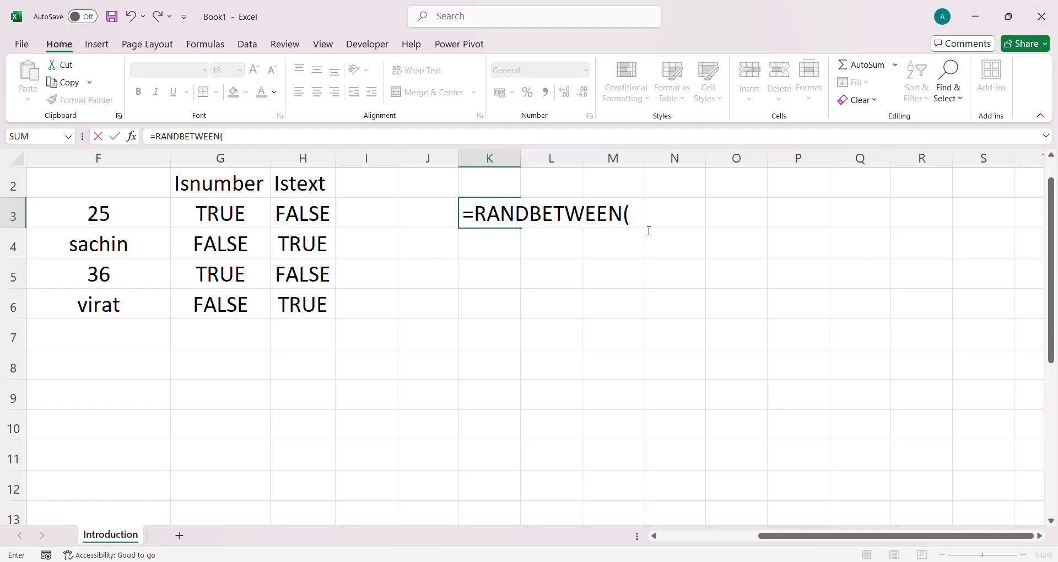
type("10,50")
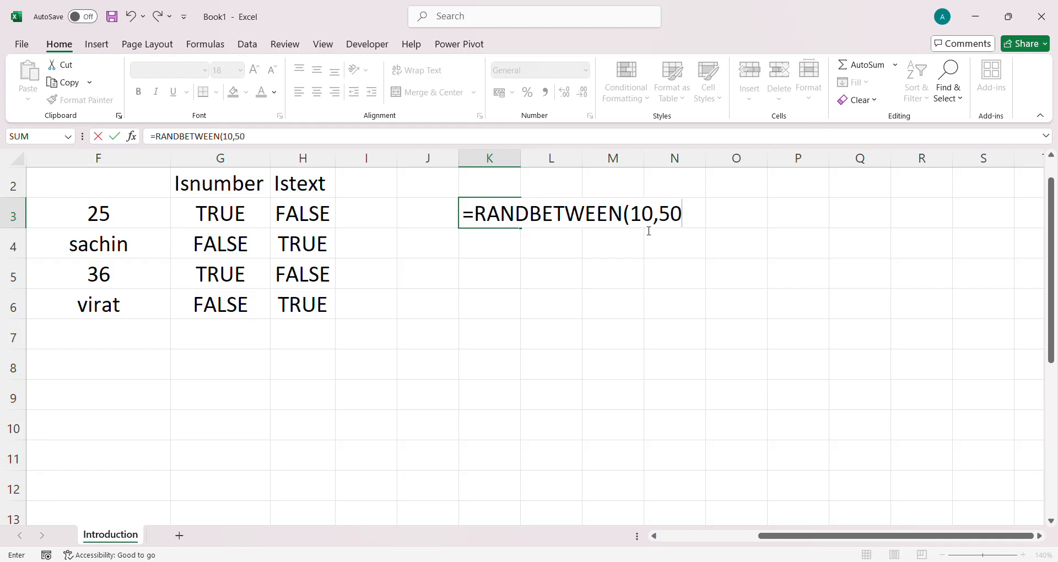
type(")")
key("Return")
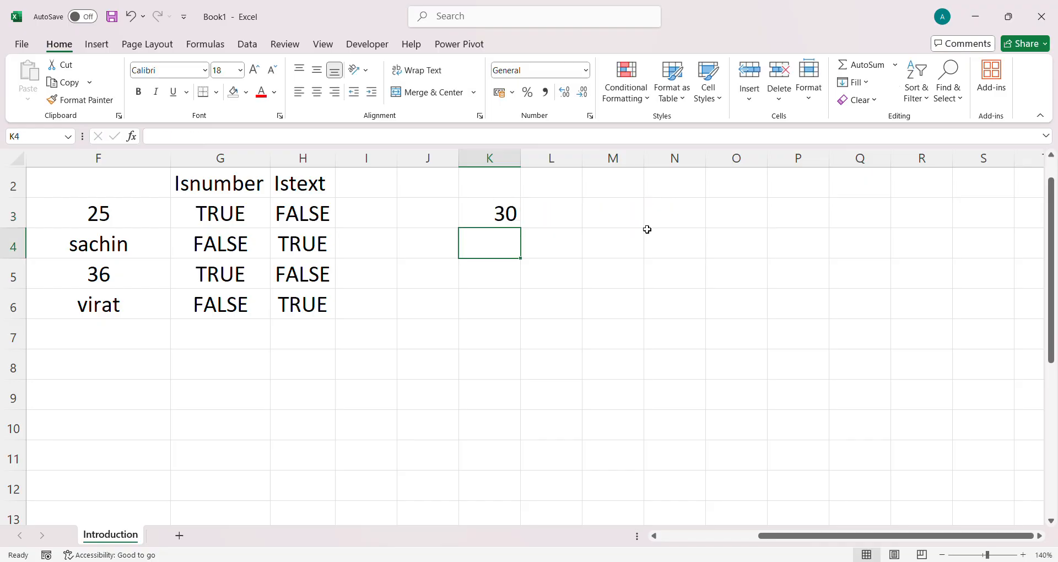
Copy the RANDBETWEEN formula from K3 into the whole range K3 to K10
left_click(501, 204)
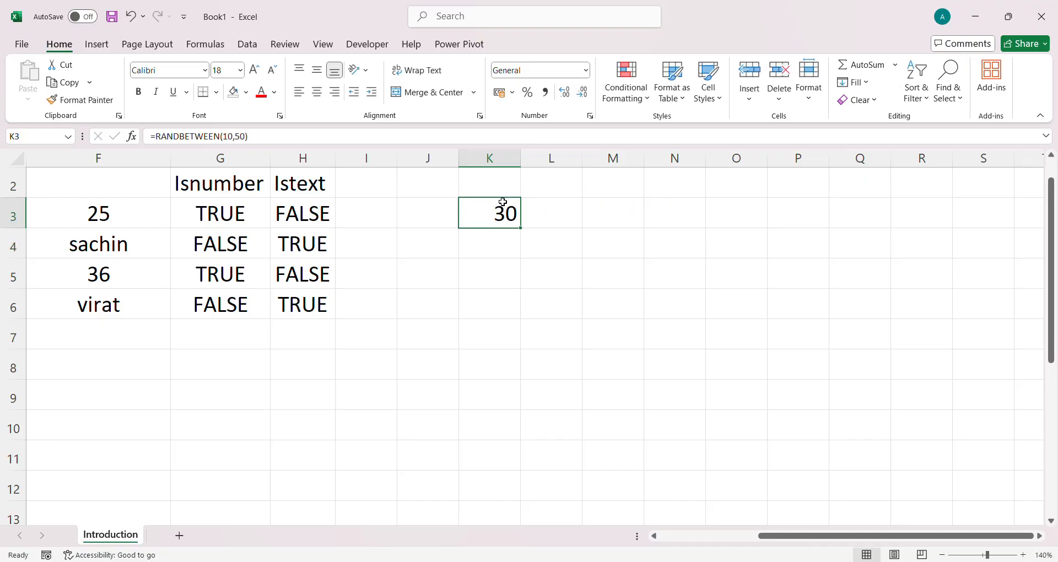
key("ctrl+c")
key("shift+Down")
key("shift+Down")
key("shift+Down")
key("shift+Down")
key("shift+Down")
key("shift+Down")
key("shift+Down")
key("shift+Down")
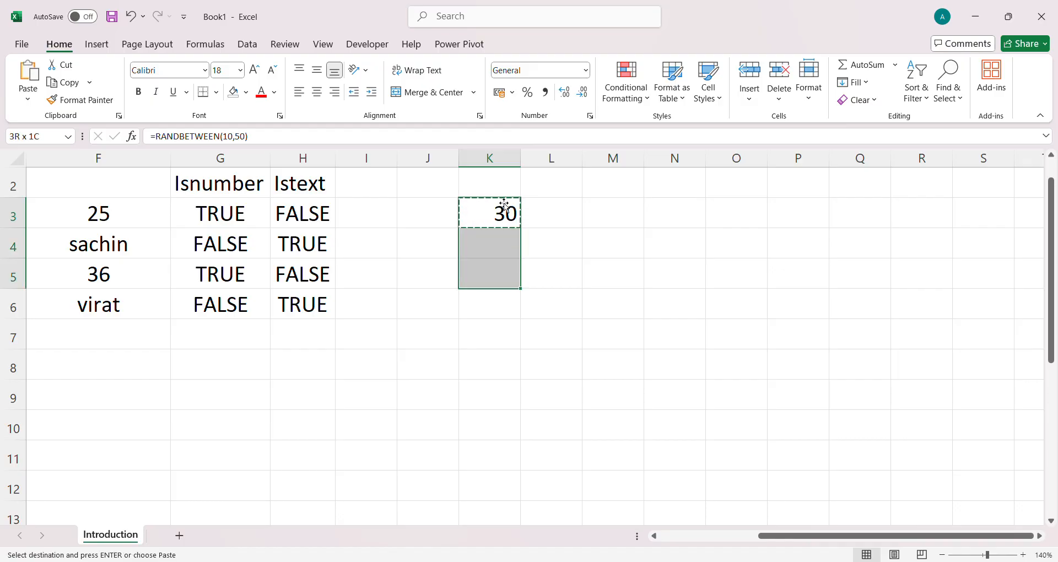
key("shift+Up")
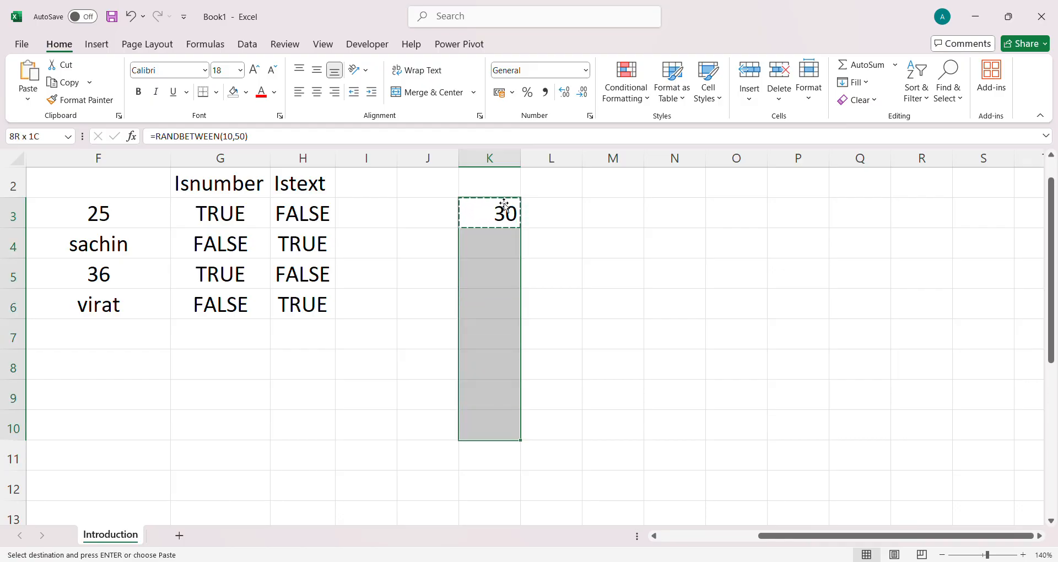
key("Return")
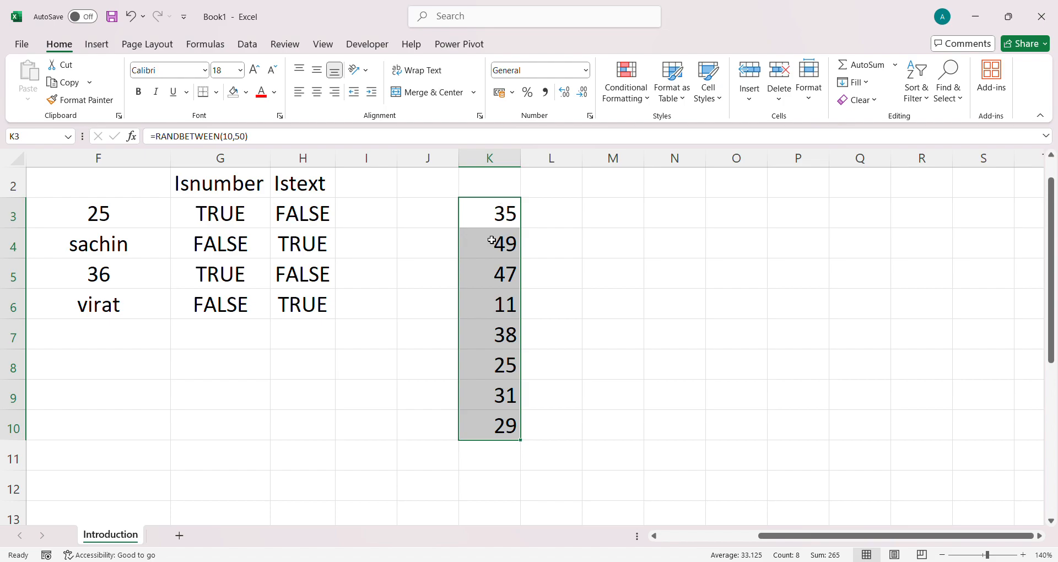
Copy the text of the RANDBETWEEN formula in K3 and leave cell editing without changing the formula
left_click(512, 205)
left_click(569, 214)
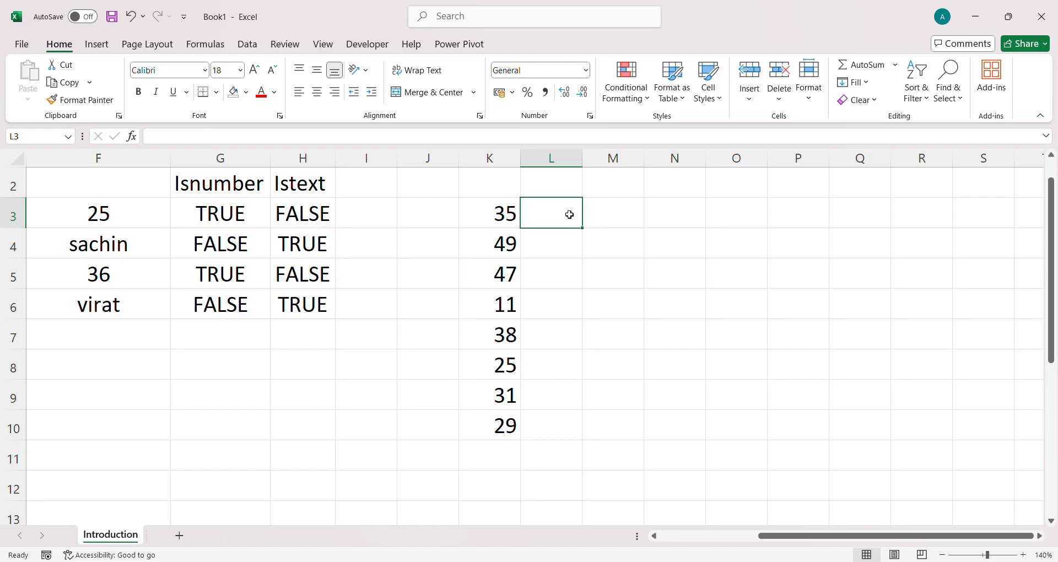
left_click(518, 215)
left_click_drag(277, 137, 86, 142)
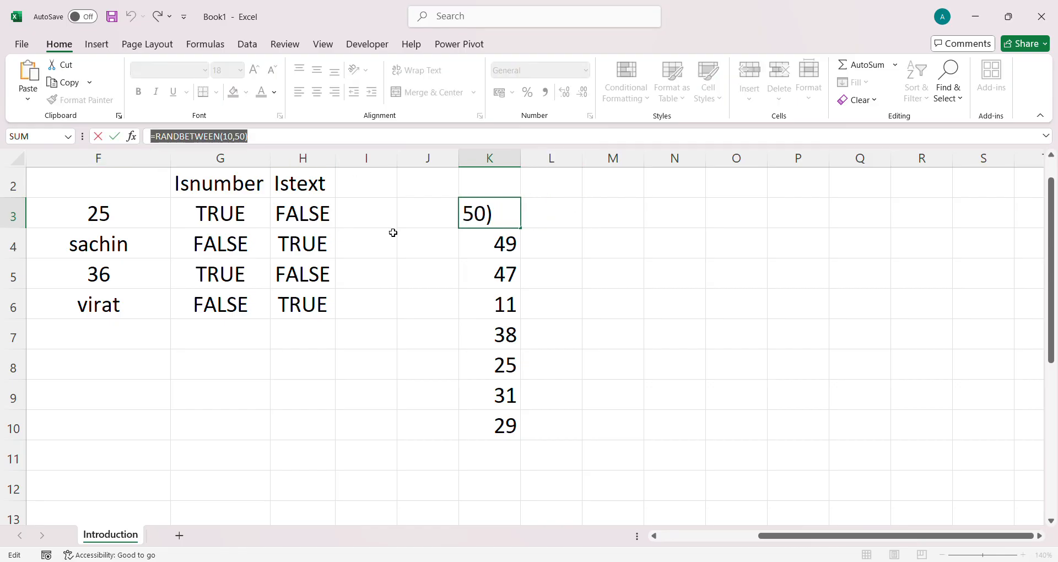
type("=")
left_click(580, 241)
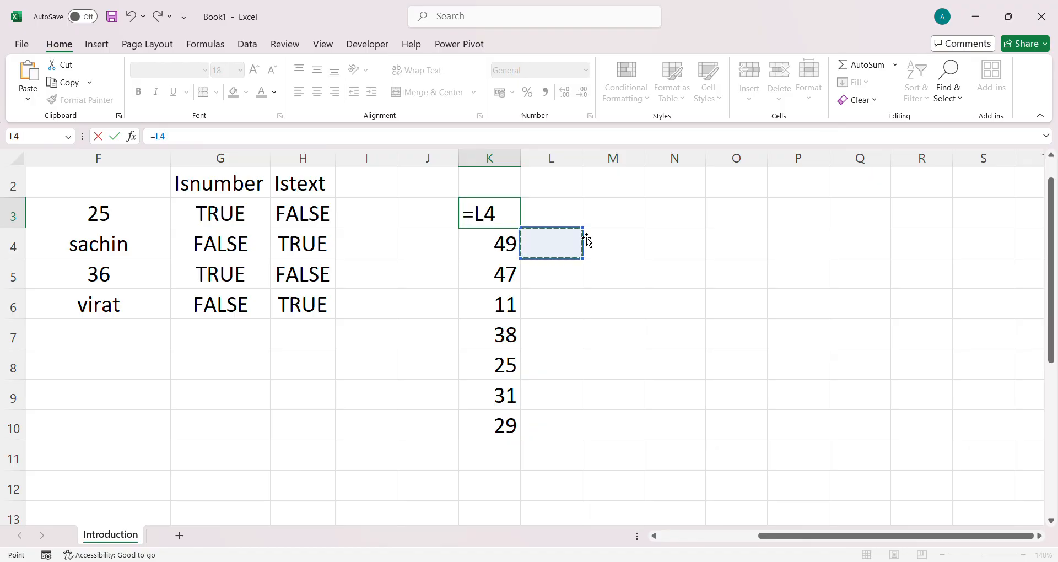
key("Escape")
Enter the copied formula in J2 as literal text with a leading apostrophe: '=RANDBETWEEN(10,50)
left_click(425, 176)
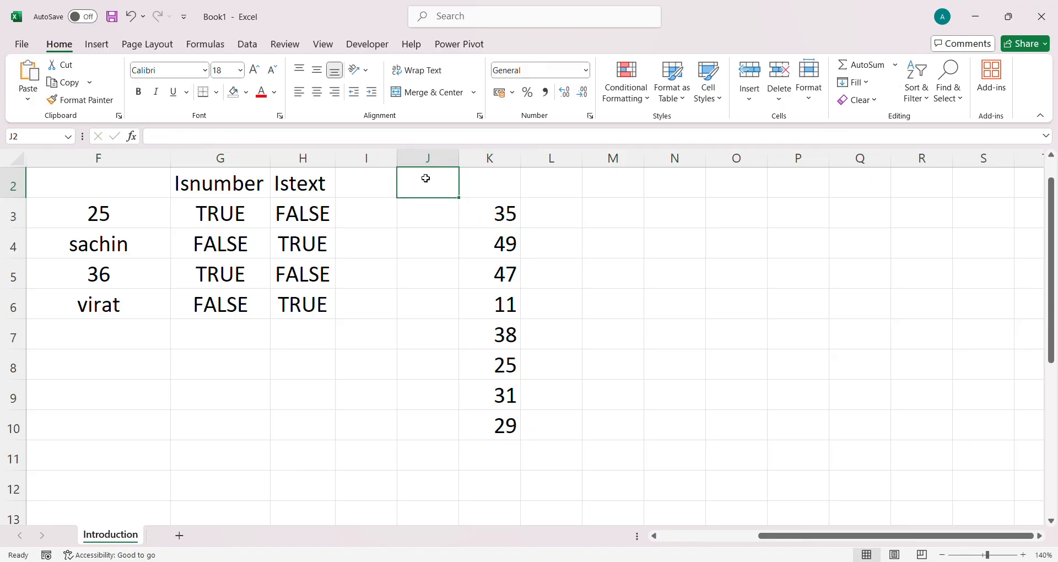
left_click(202, 142)
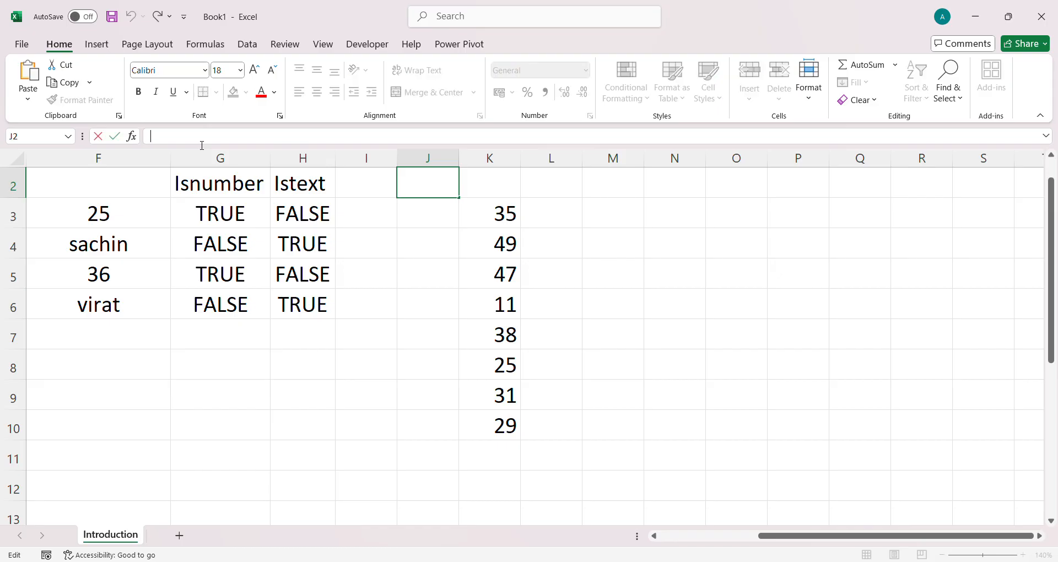
type("'")
key("ctrl+v")
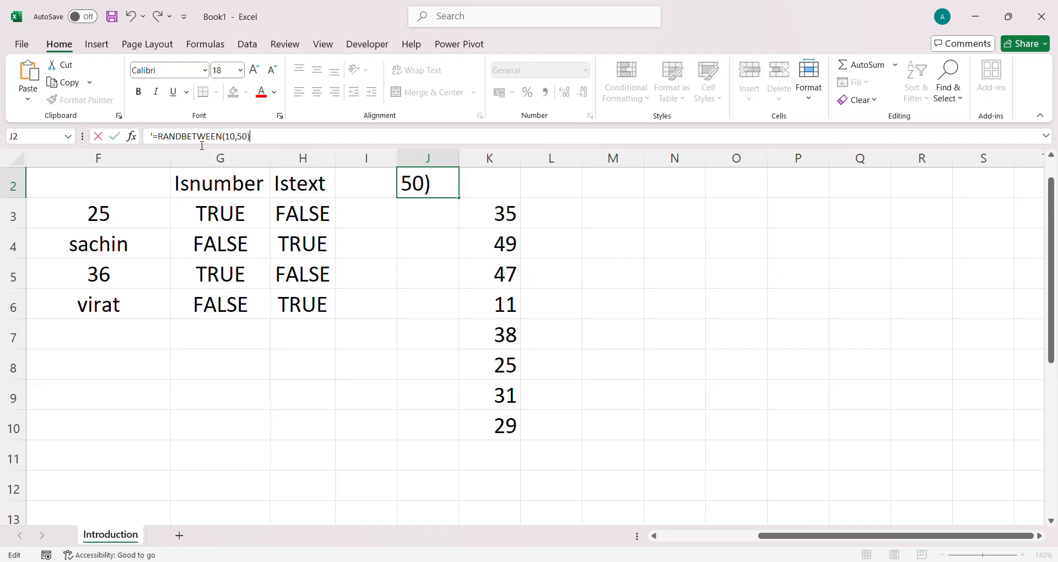
left_click(402, 257)
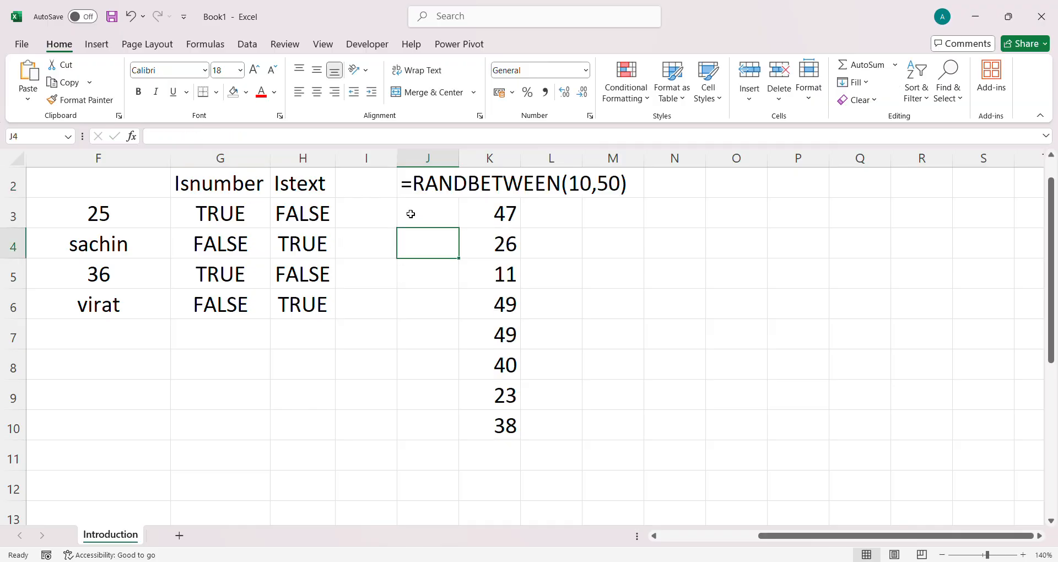
Format the RANDBETWEEN formula text in J2 with red font colour and bold
left_click(420, 189)
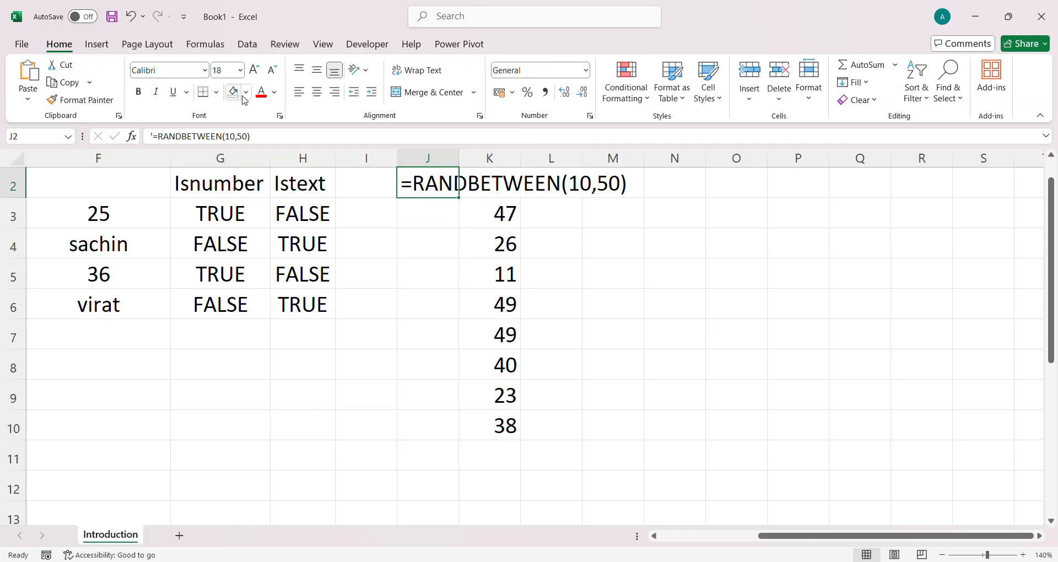
left_click(261, 92)
left_click(138, 92)
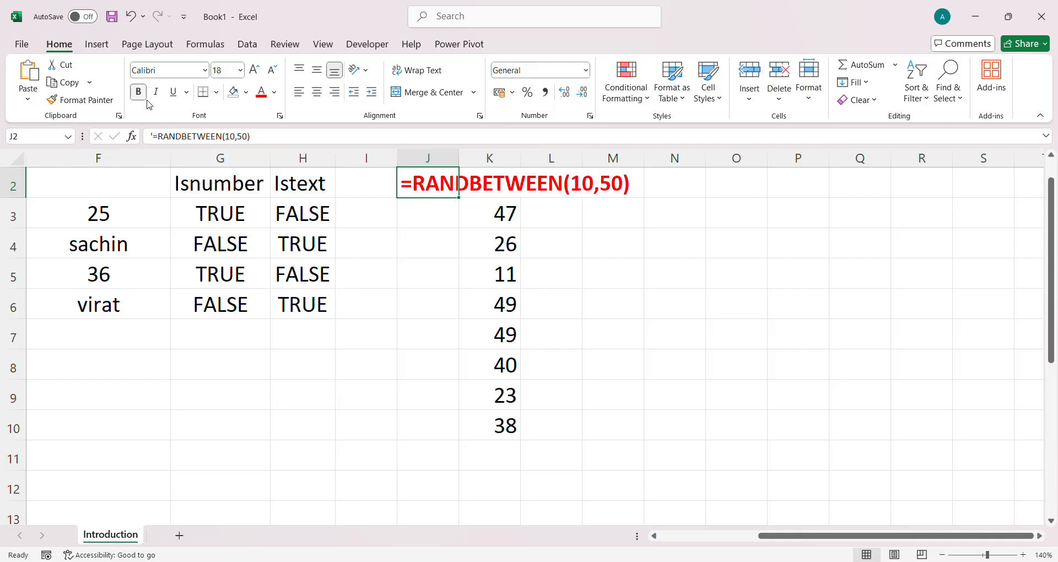
left_click(505, 311)
left_click(714, 329)
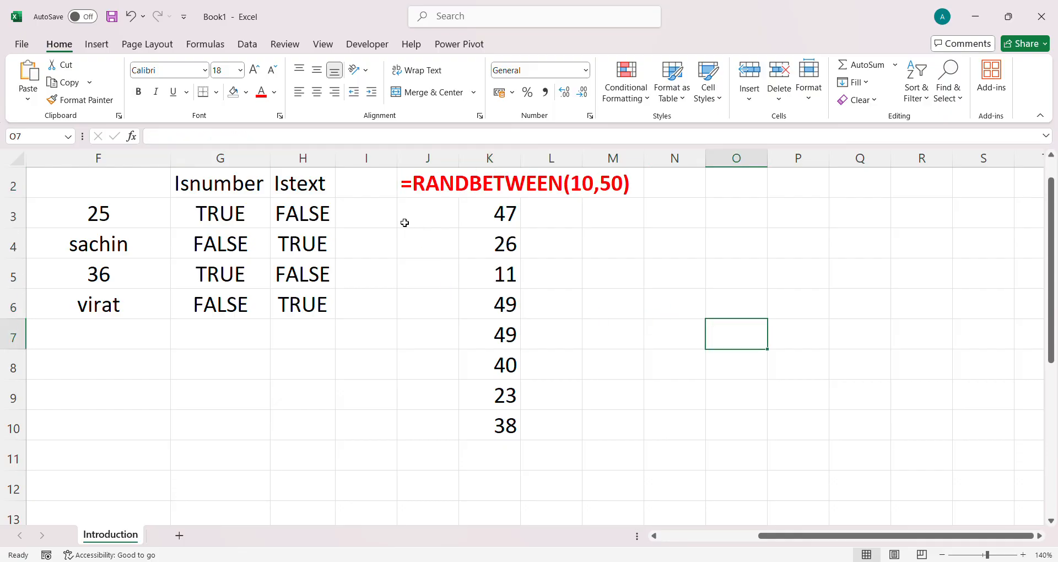
Replace the RANDBETWEEN formulas in K3 to K10 with static values by copying the range and pasting values only
left_click(489, 237)
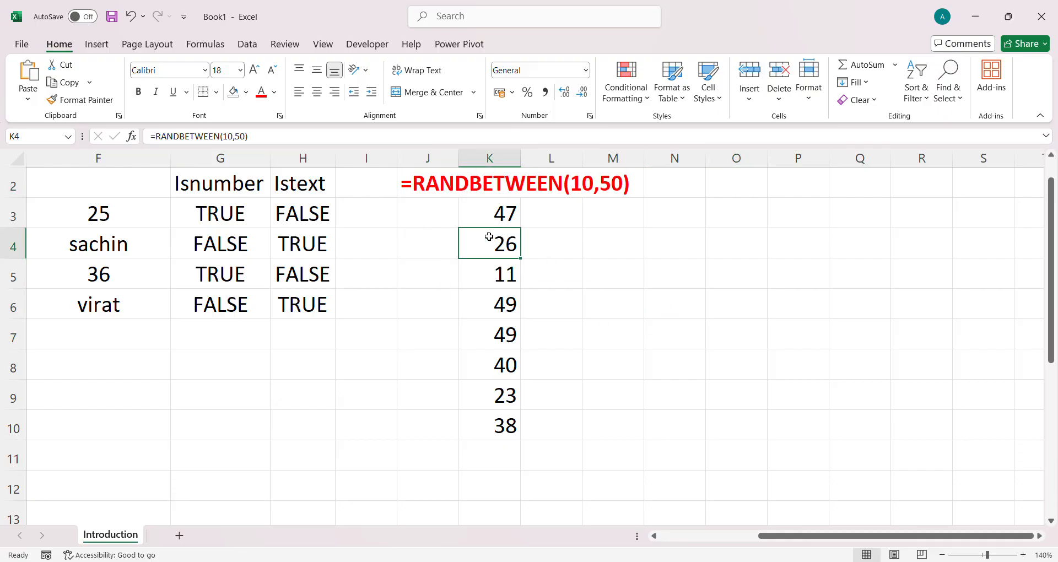
left_click(509, 214)
key("ctrl+shift+Down")
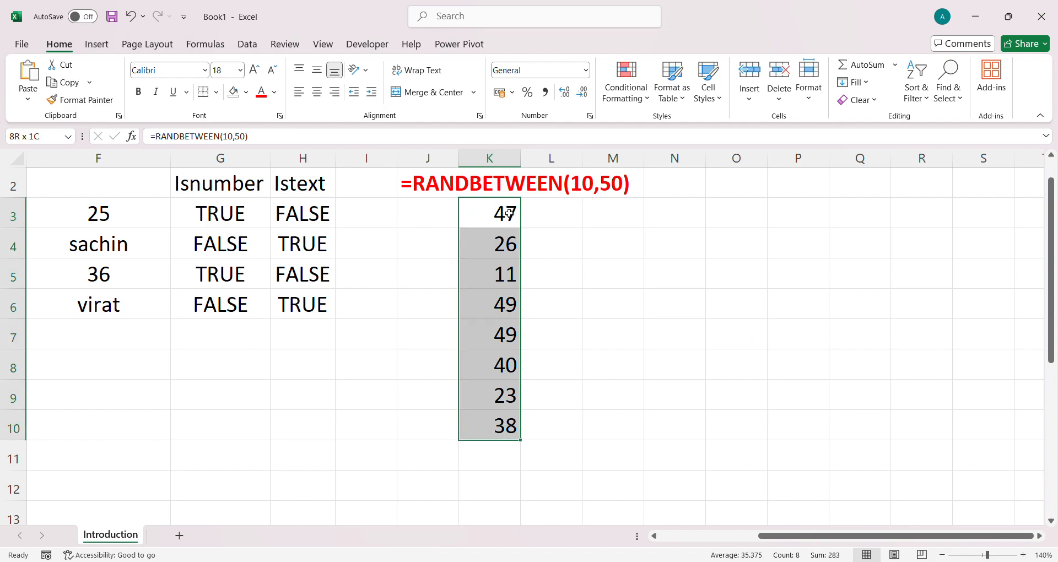
key("ctrl+c")
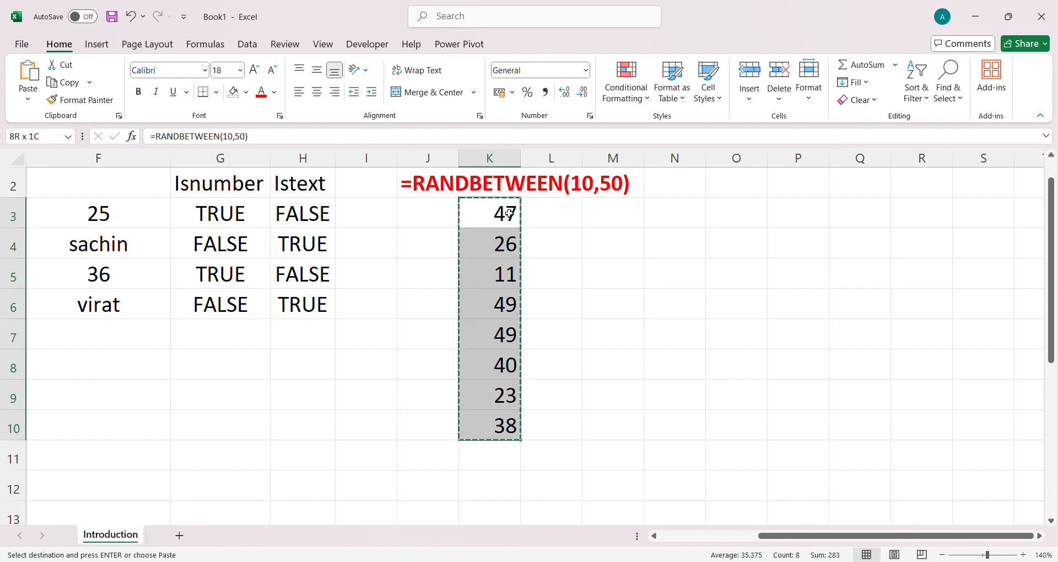
left_click(508, 214)
key("ctrl+shift+v")
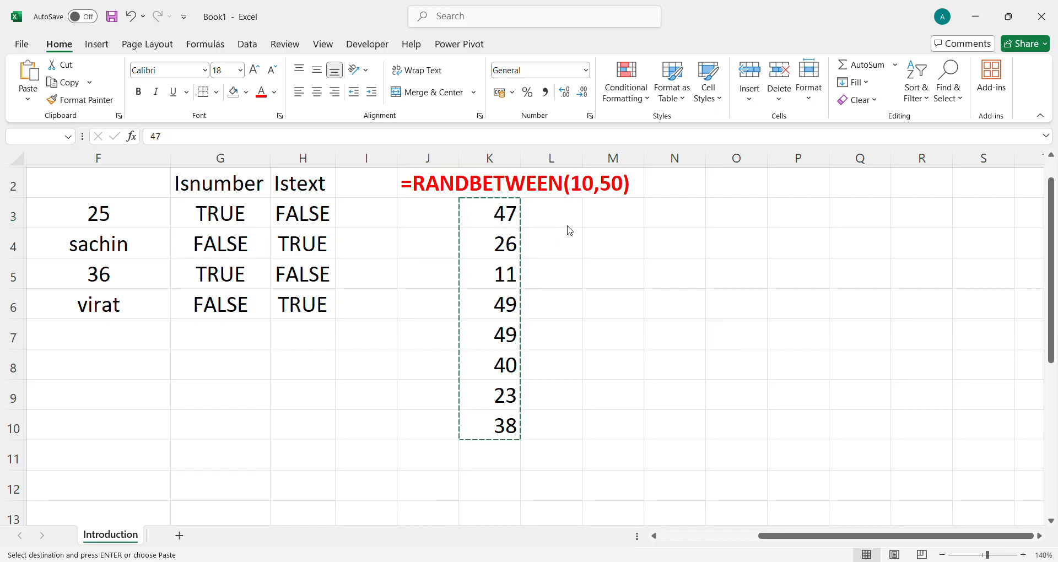
key("Escape")
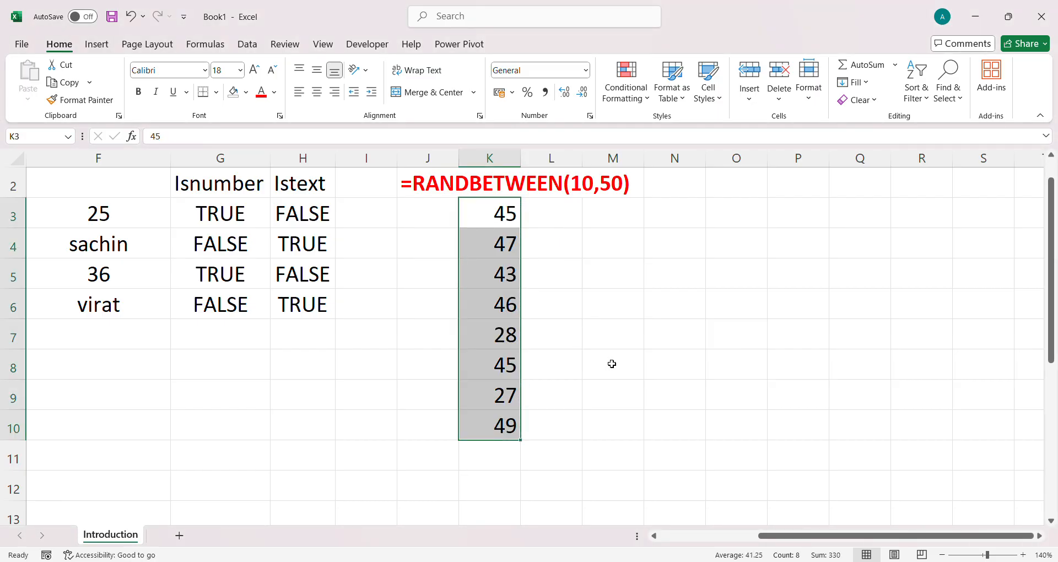
Inspect cells K3 to K5 to check whether they hold plain values instead of formulas
left_click(456, 340)
left_click(501, 245)
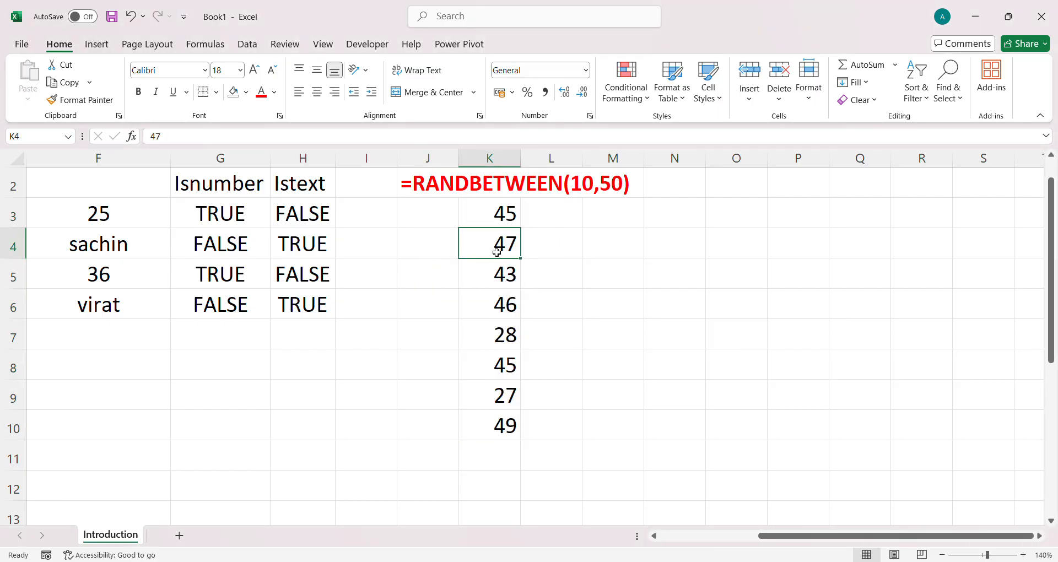
left_click(502, 225)
left_click(511, 272)
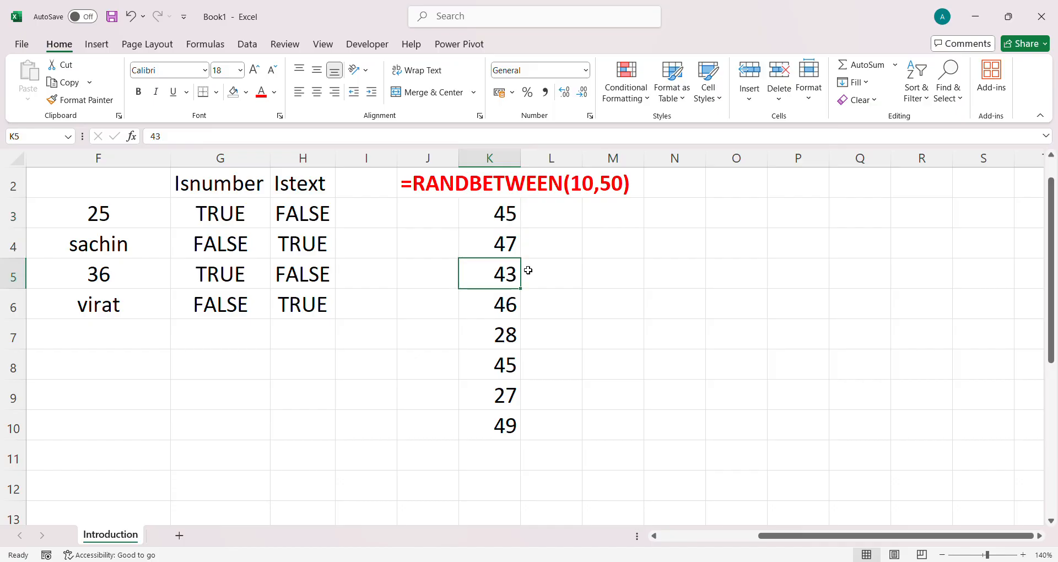
left_click(555, 232)
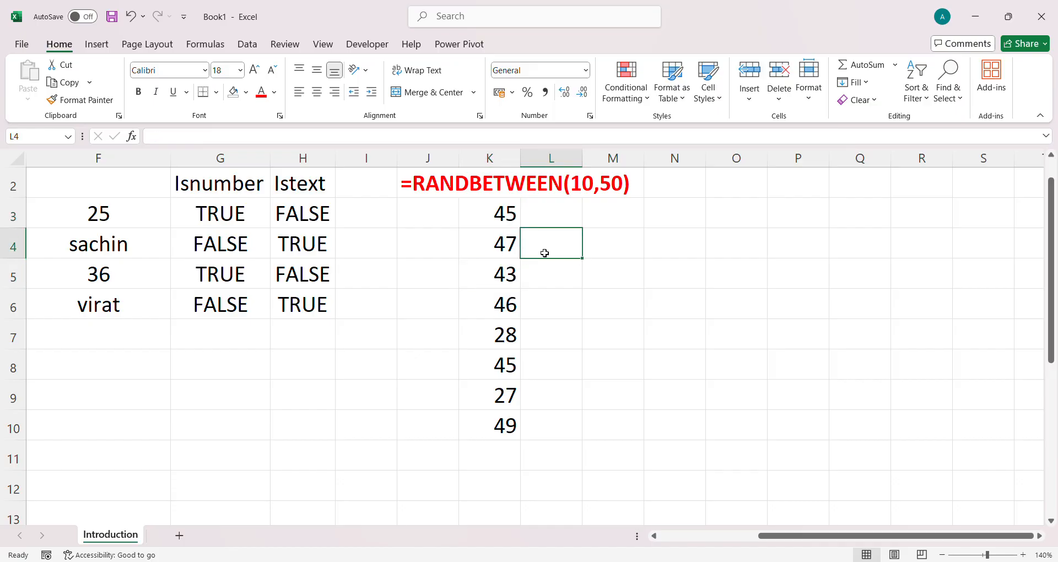
left_click(548, 277)
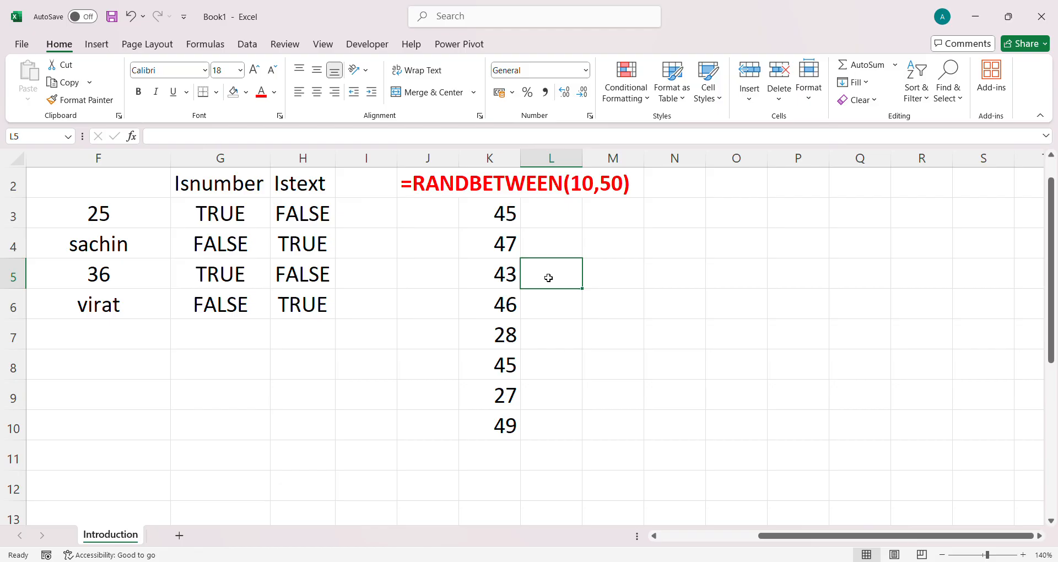
Convert the numbers in K4 and K7 to text by adding a leading apostrophe to each
left_click(509, 244)
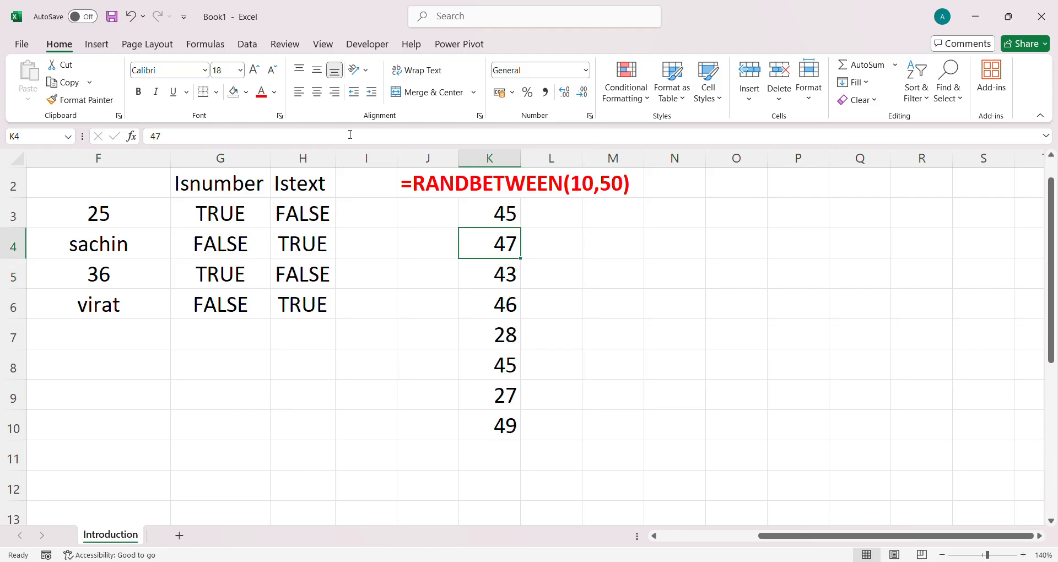
left_click(154, 138)
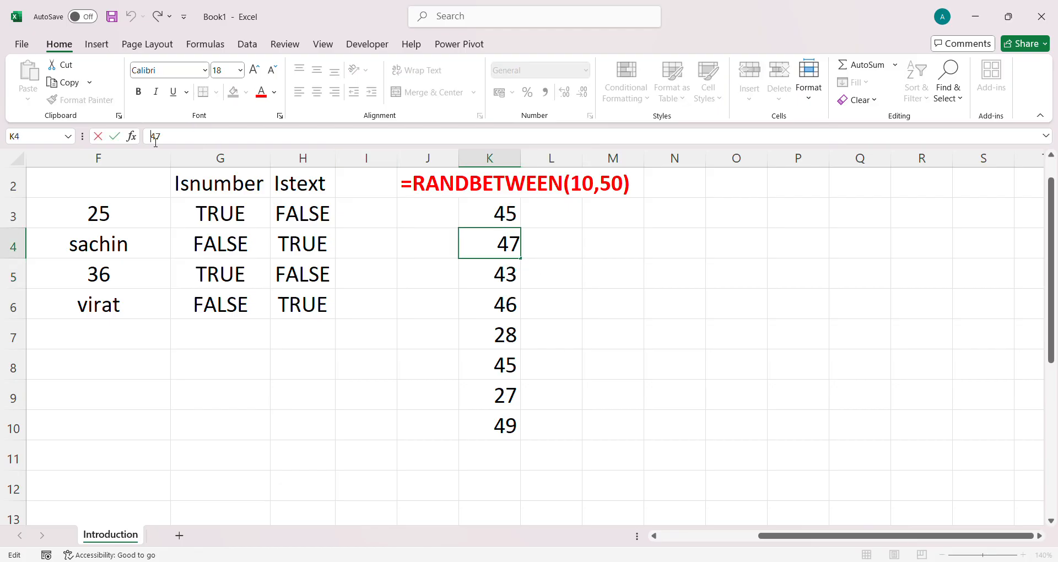
type("'")
key("Return")
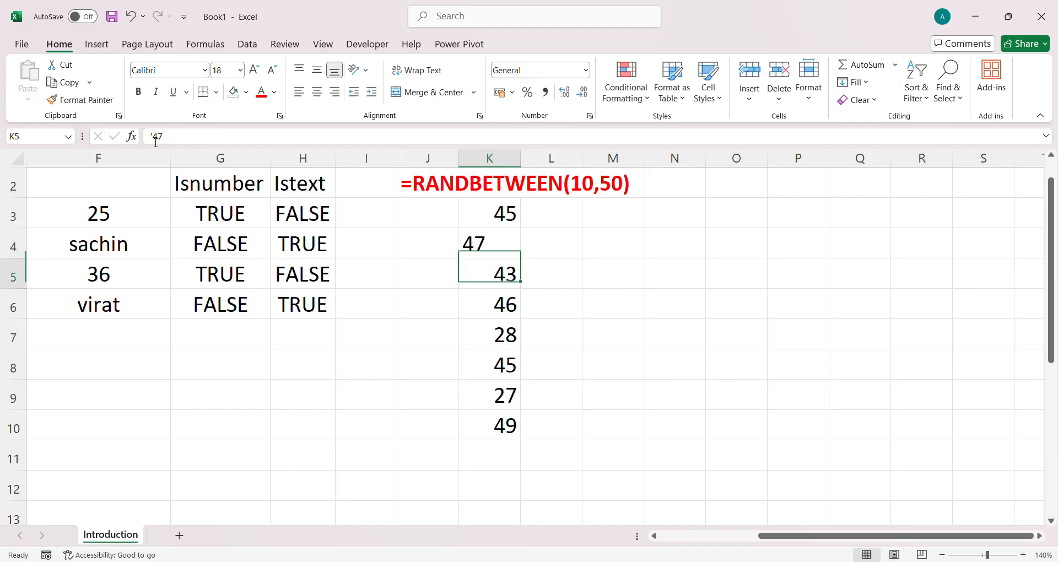
left_click(485, 341)
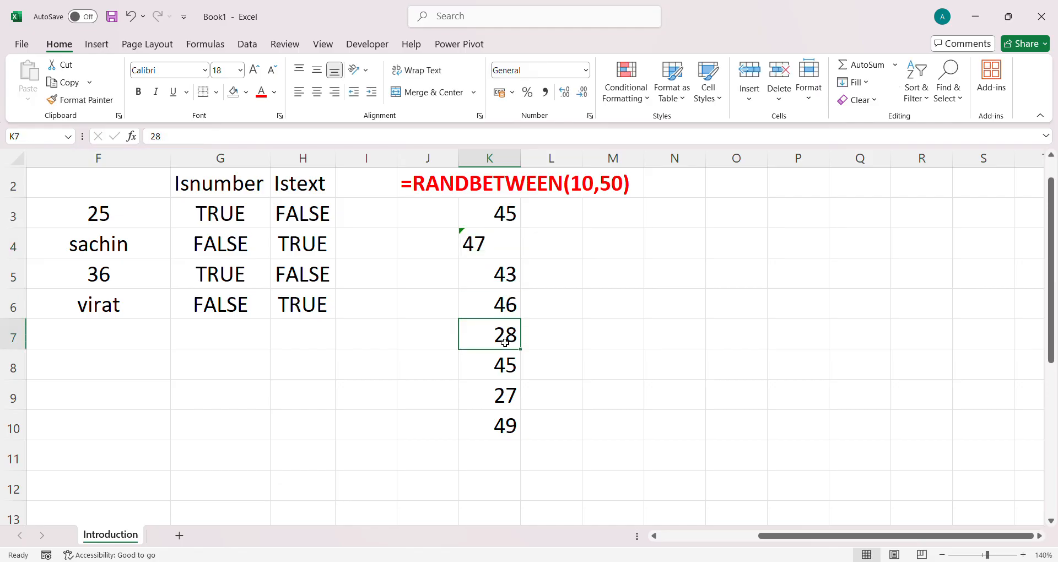
left_click(155, 138)
type("'")
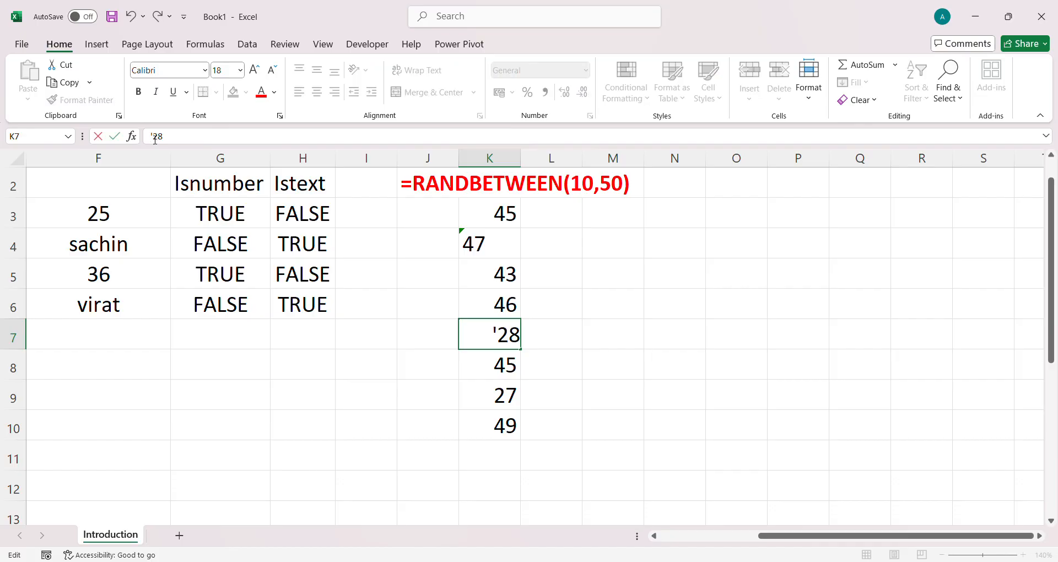
key("Return")
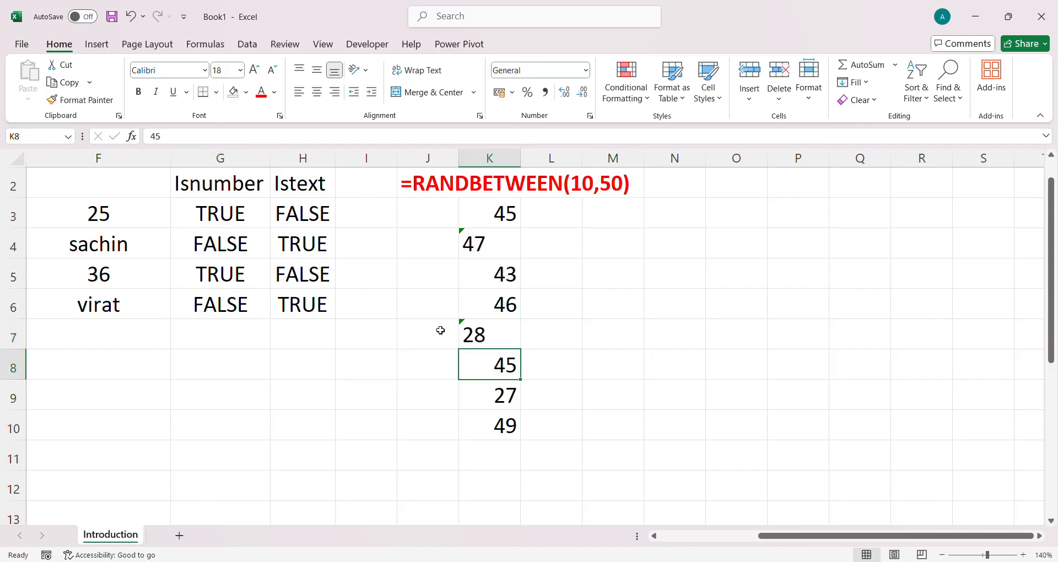
Centre the values in K3 to K10 horizontally
left_click(495, 215)
key("ctrl+shift+Down")
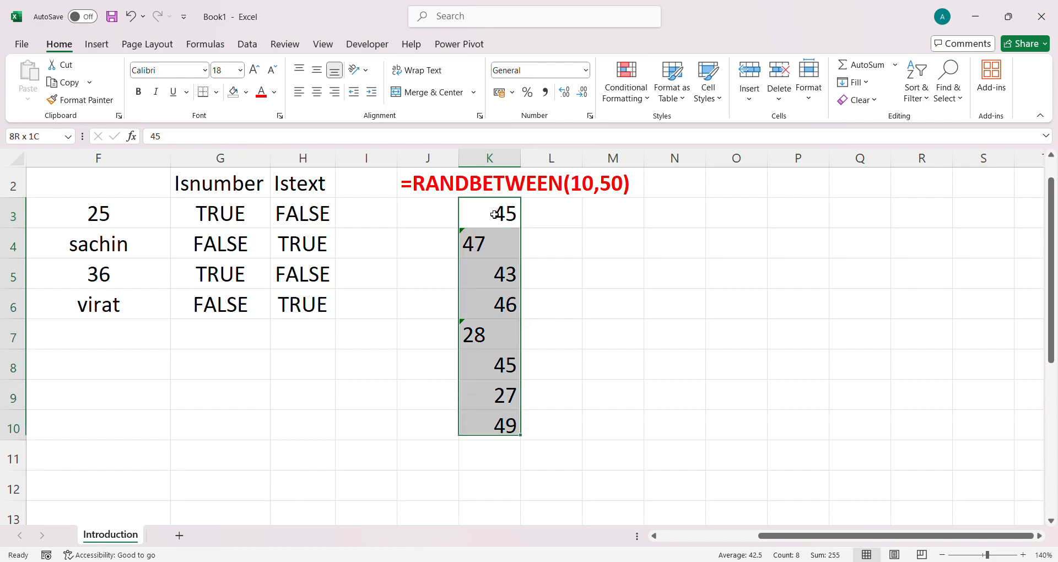
left_click(316, 92)
left_click(568, 282)
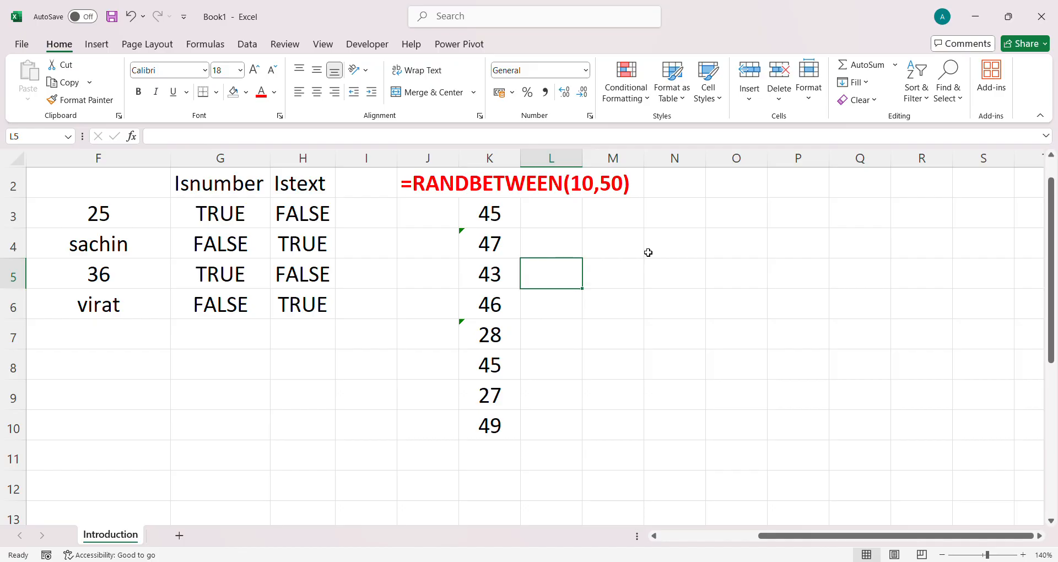
Enter the formula =ISNUMBER(K3) in cell L3 to test whether K3 holds a number
left_click(601, 238)
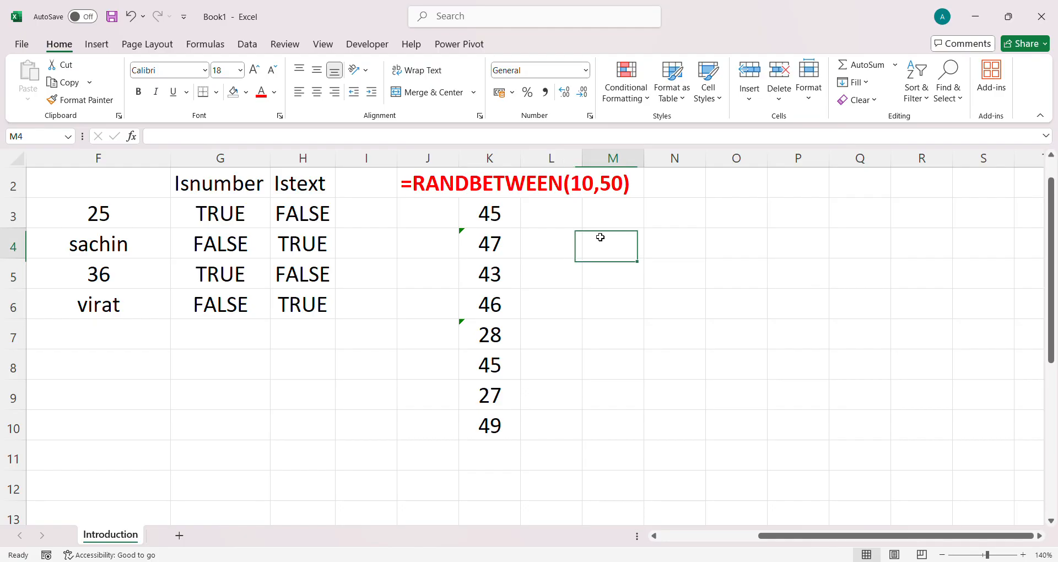
left_click(549, 211)
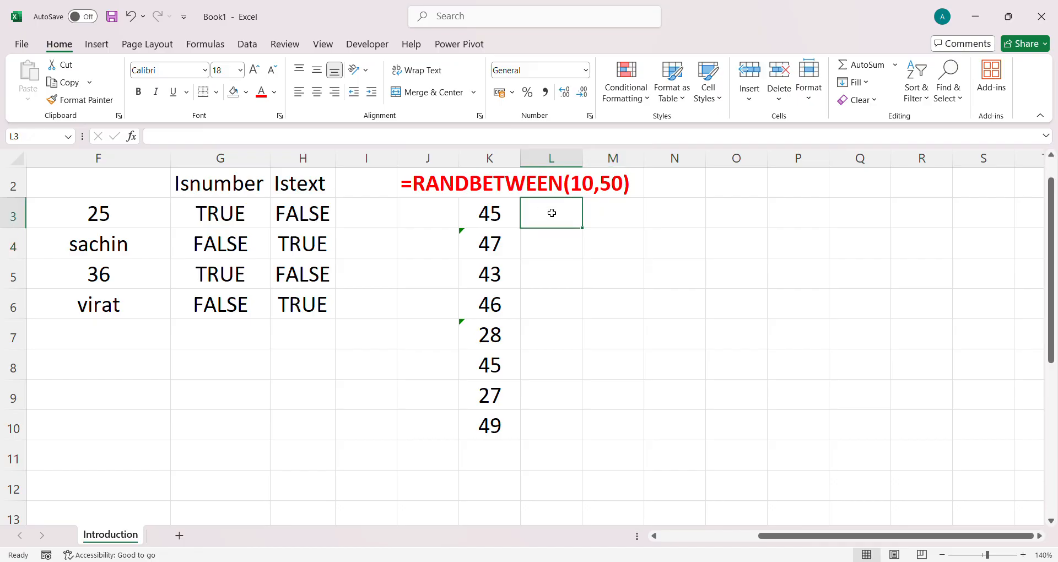
type("=if(")
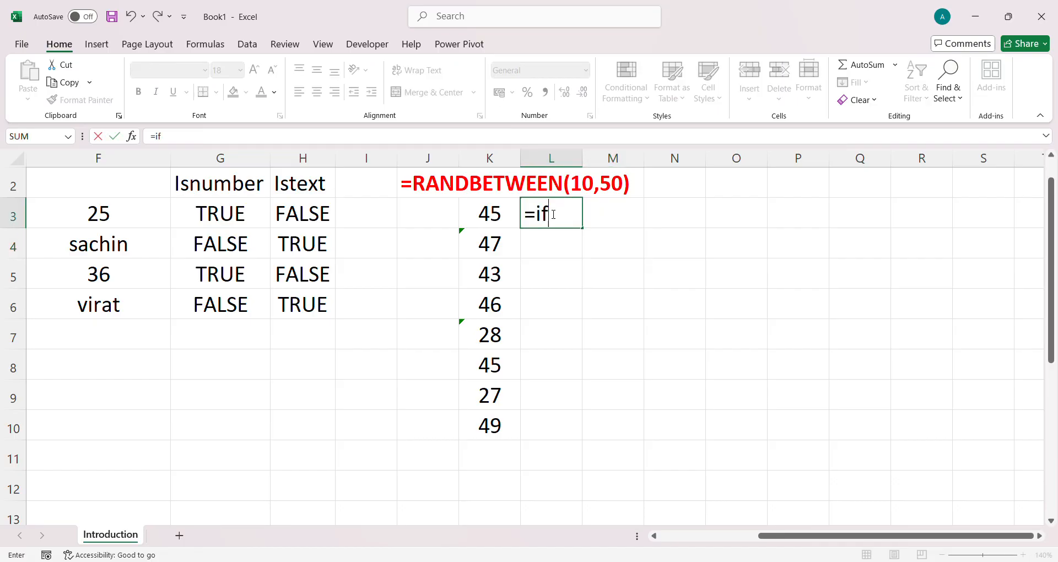
key("BackSpace")
key("BackSpace")
key("BackSpace")
type("isnu")
key("Tab")
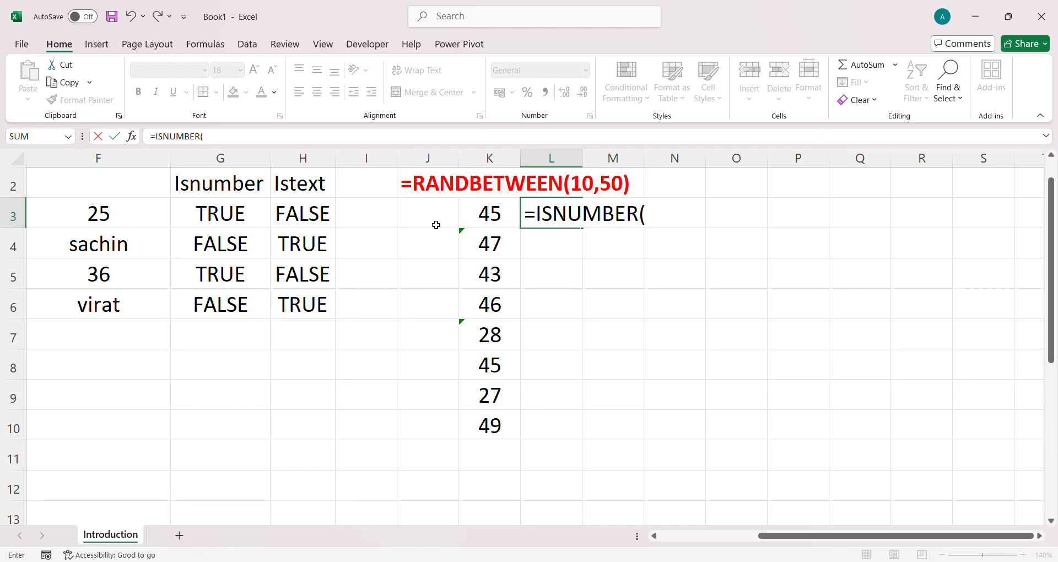
left_click(484, 216)
type(")")
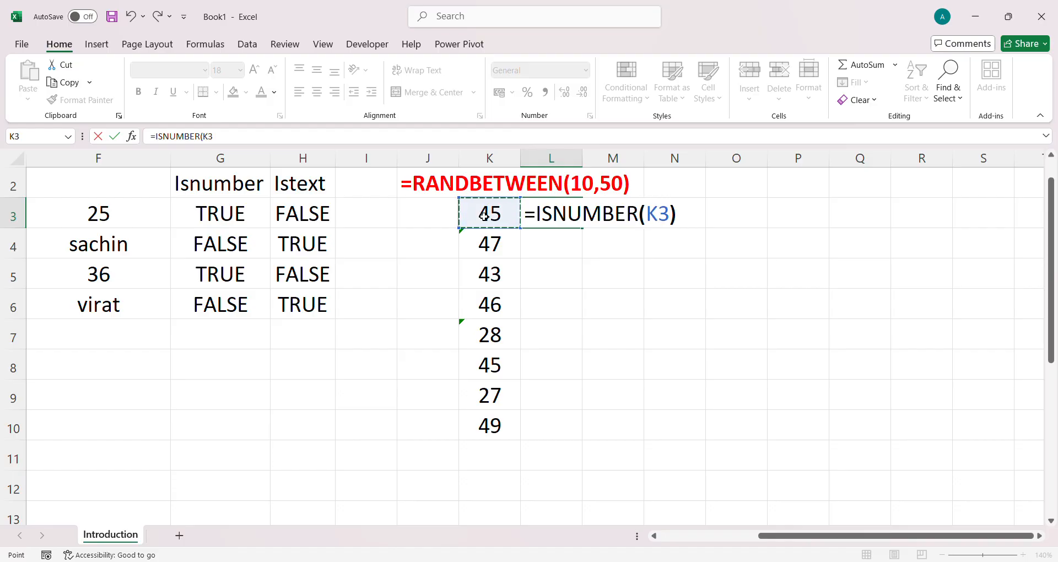
key("Return")
Fill the ISNUMBER formula from L3 down through L10 and autofit the width of column L
left_click(568, 211)
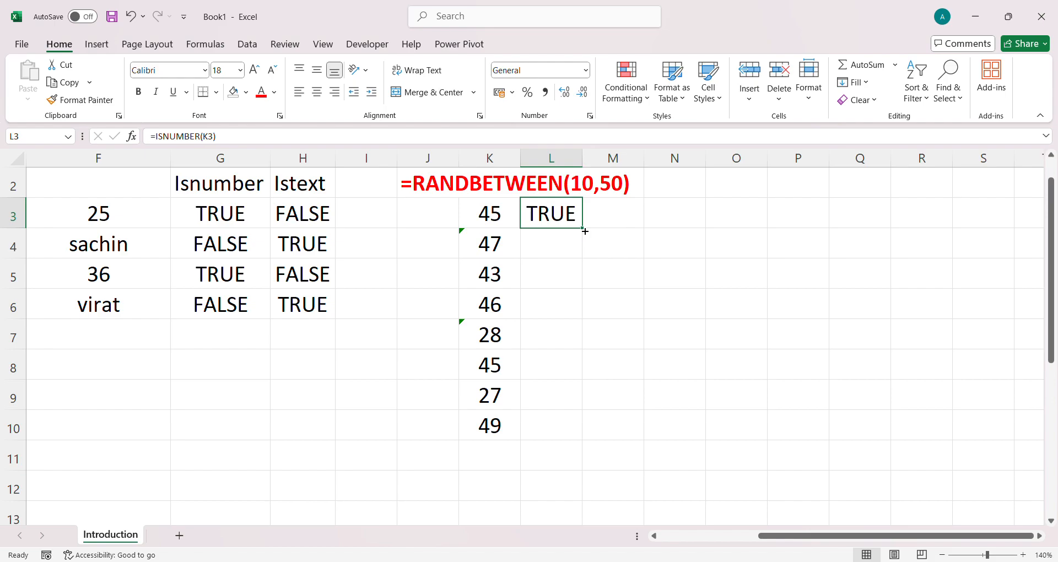
left_click_drag(583, 232, 569, 440)
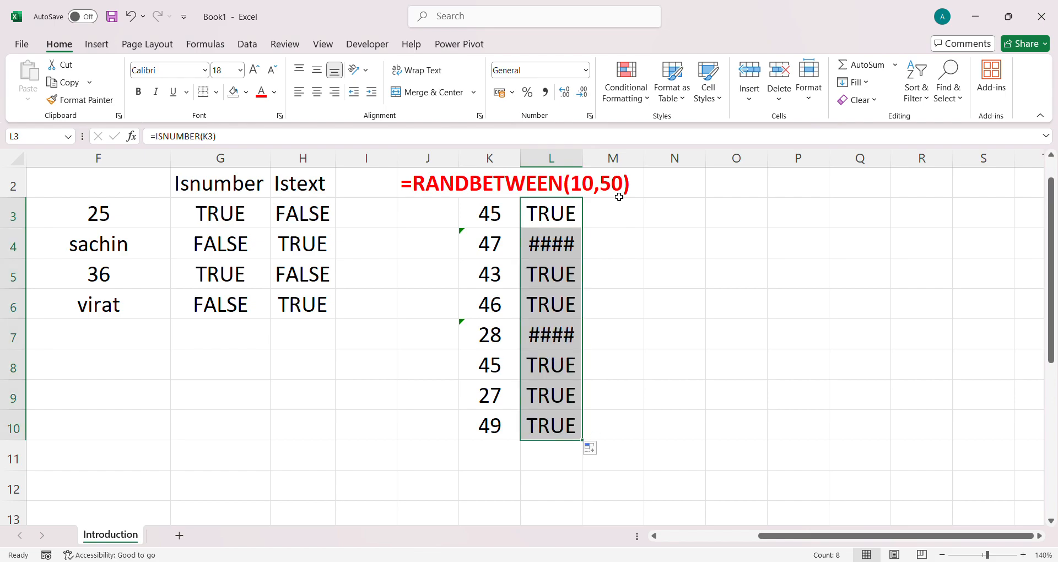
double_click(583, 163)
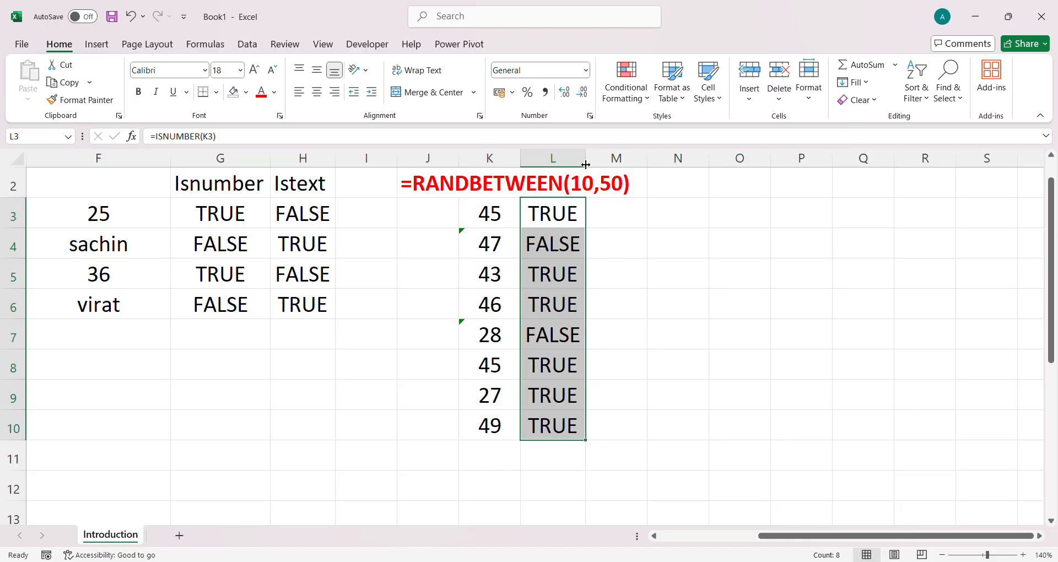
Convert the numbers stored as text in K4 and K7 back to real numeric values
left_click(738, 361)
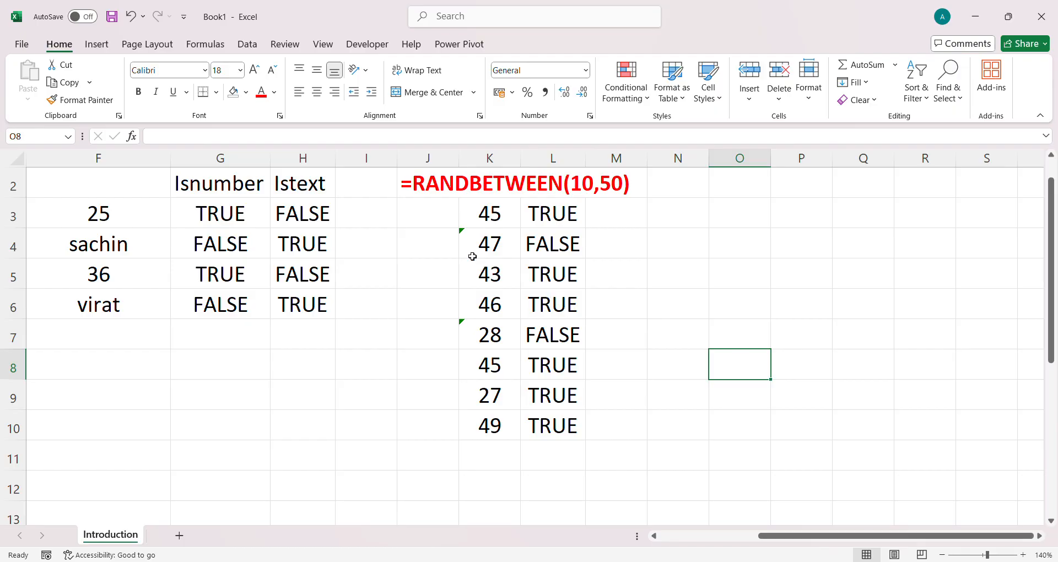
left_click(469, 237)
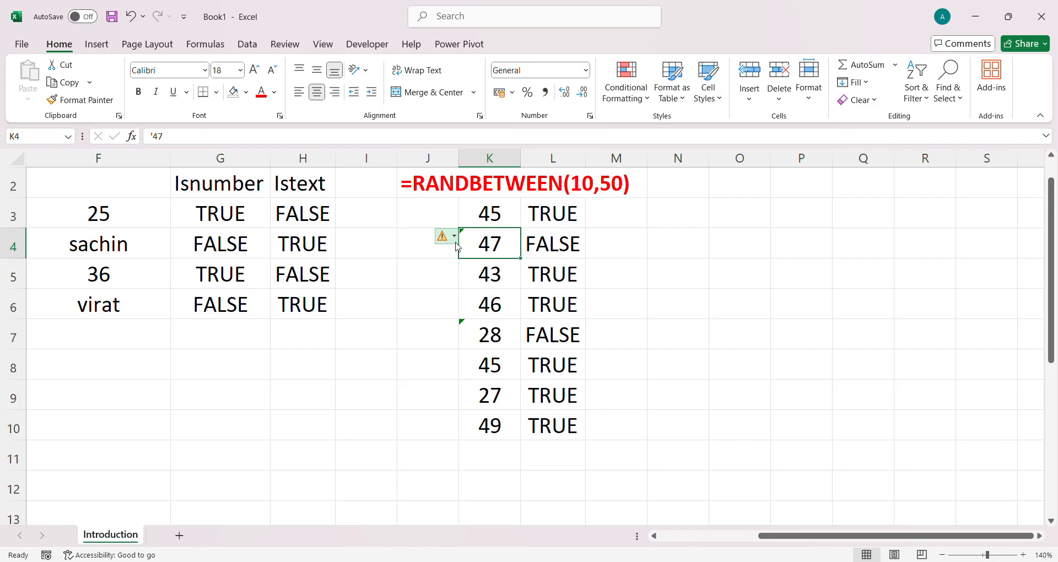
left_click(520, 276)
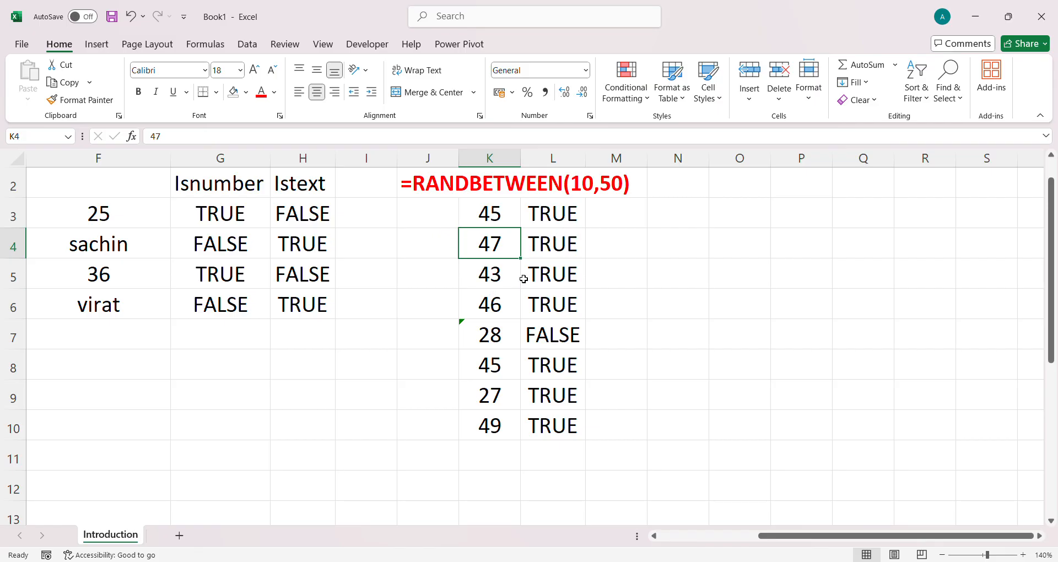
left_click(493, 343)
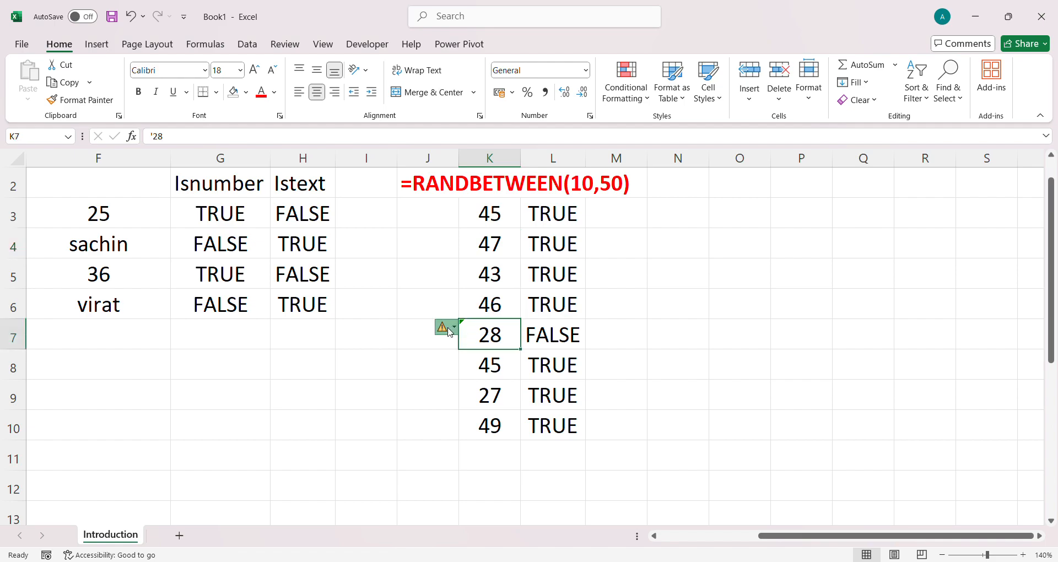
left_click(513, 366)
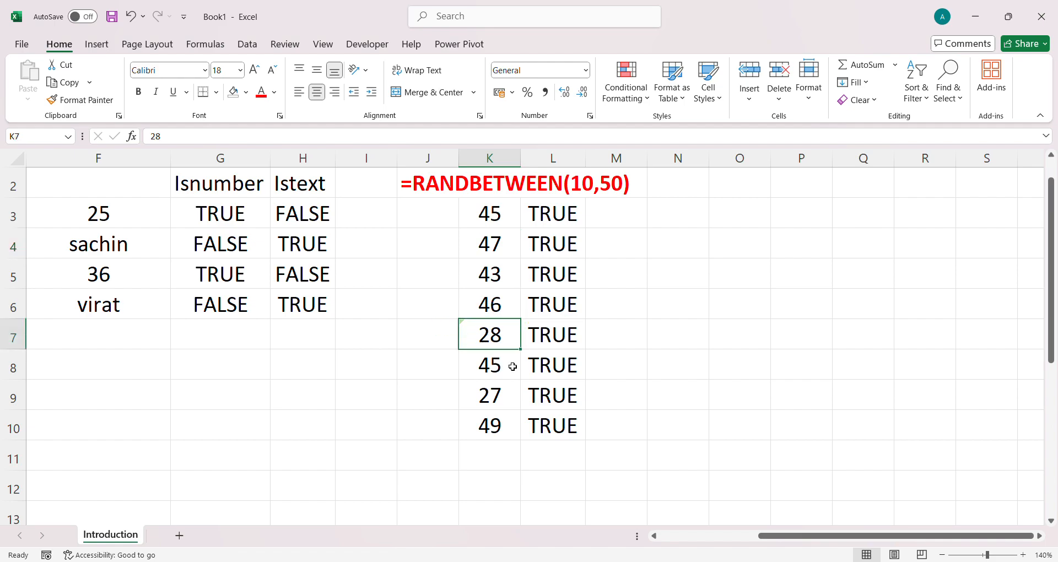
left_click(666, 358)
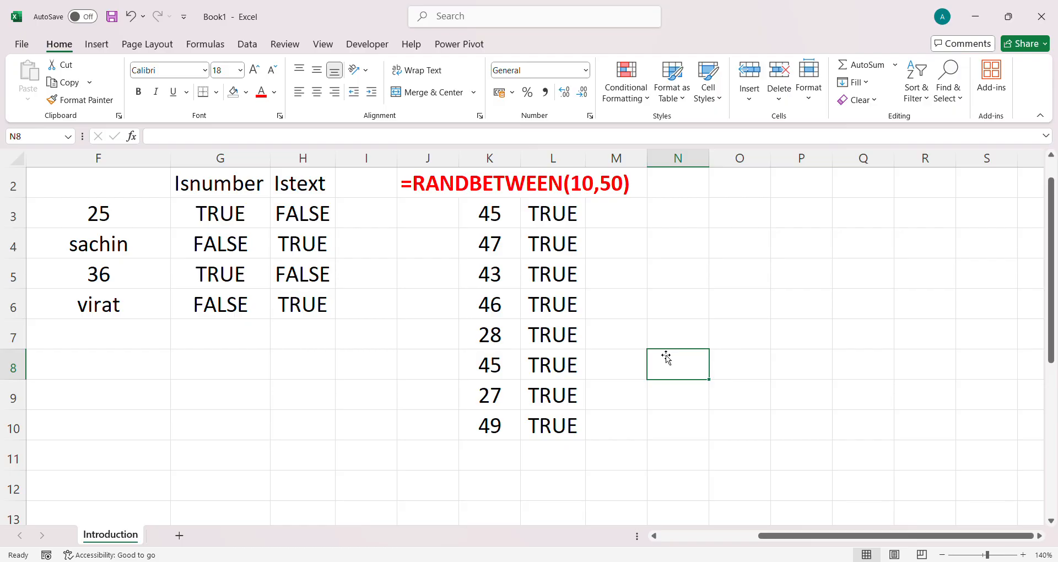
left_click(562, 334)
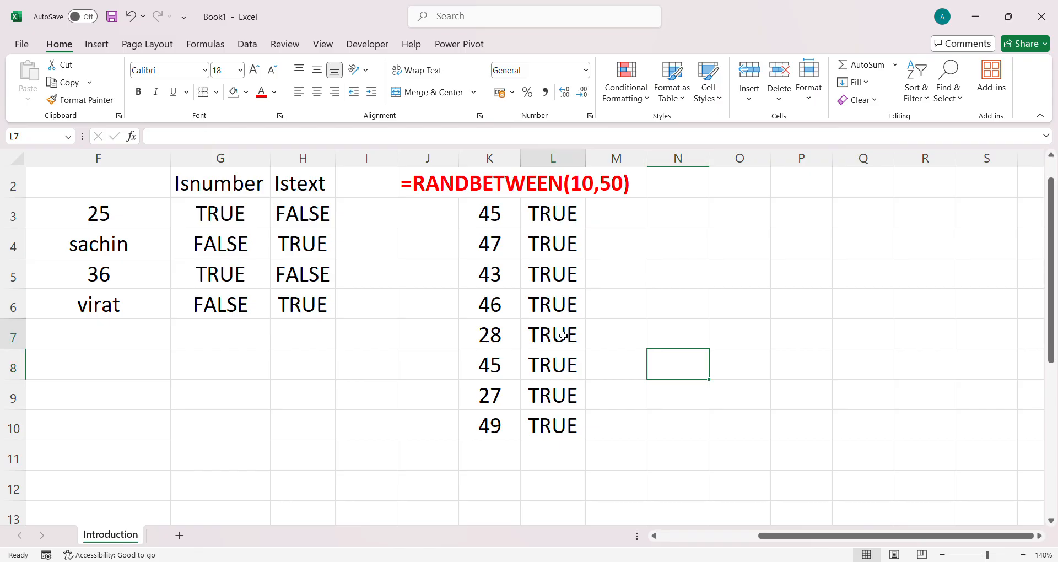
left_click(665, 310)
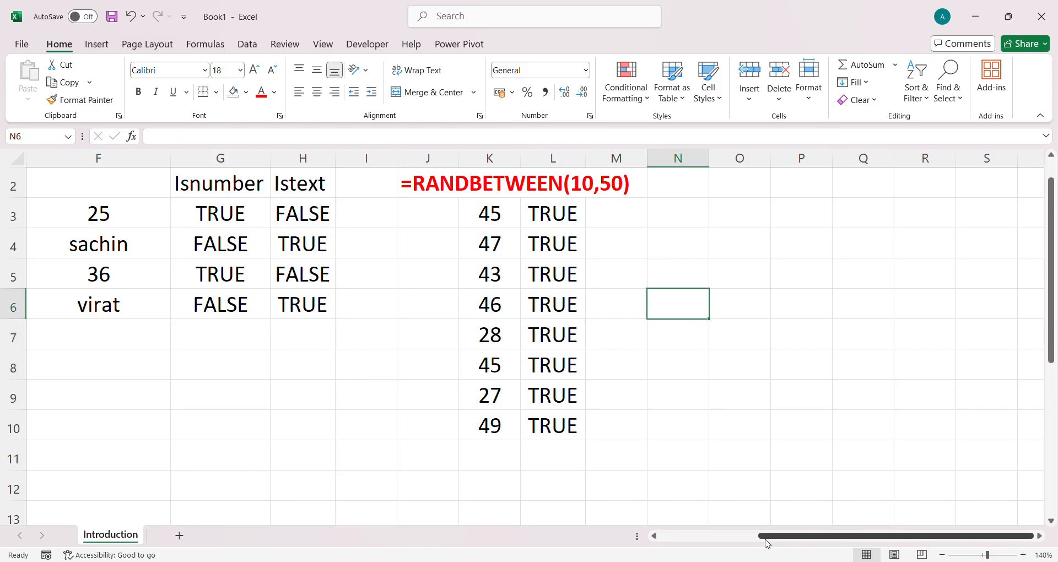
left_click_drag(770, 543, 679, 540)
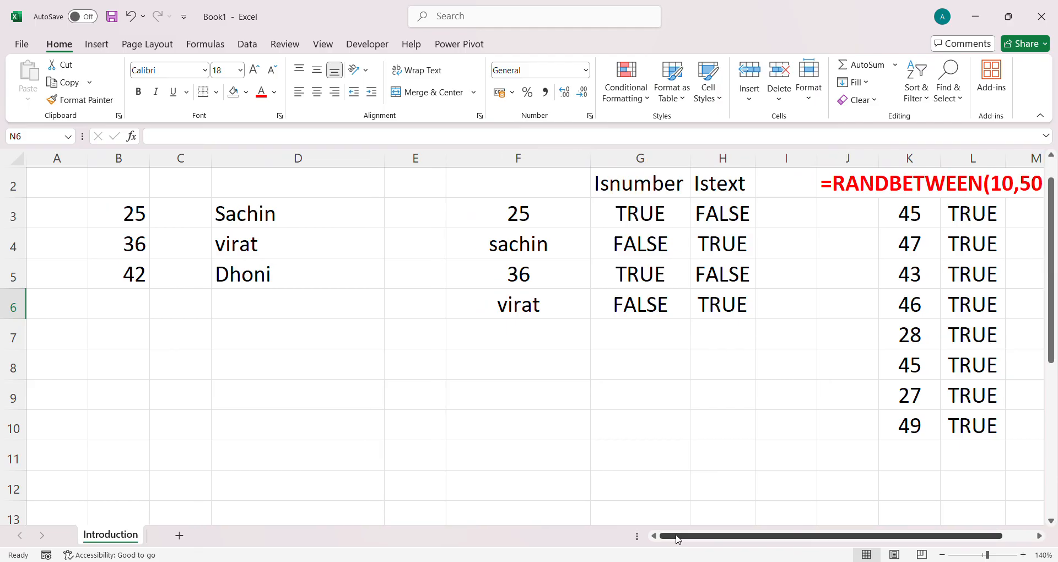
left_click(468, 407)
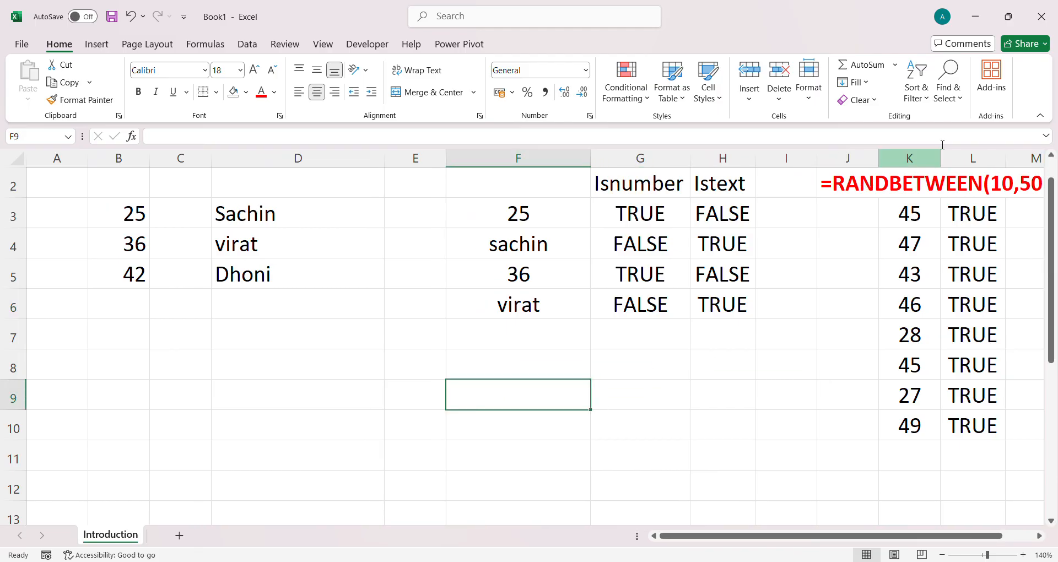